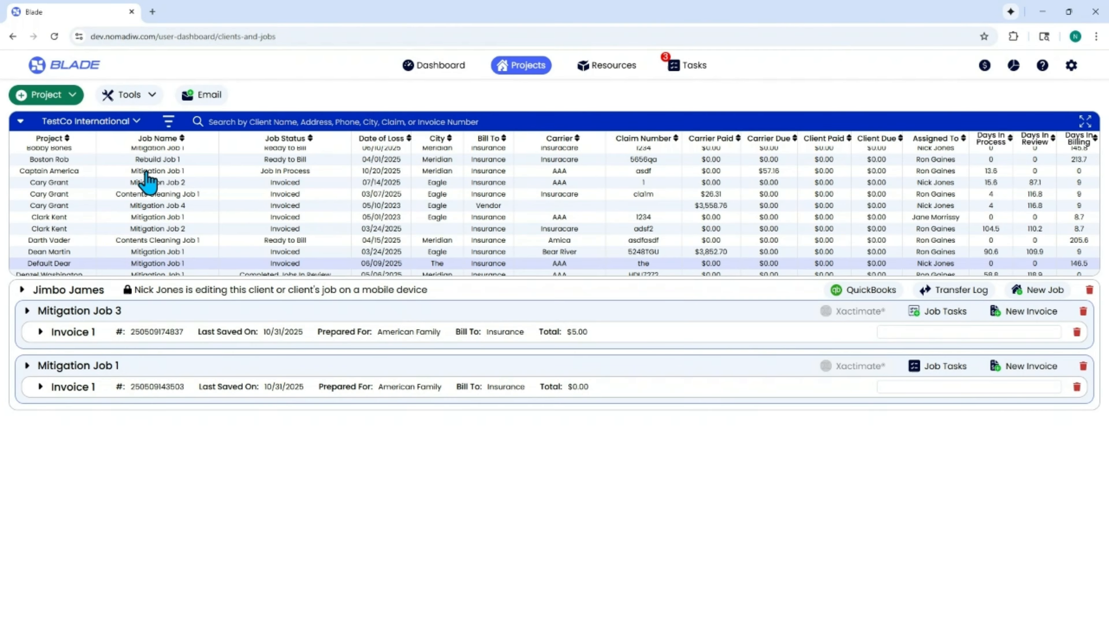
Step: Open the Tasks page and review the Mitigation Job 1 tasks of the job due 11/03/2025 6:15 PM under Jobs In Process, closing them again
scroll(148, 181, "down", 5)
scroll(145, 188, "down", 4)
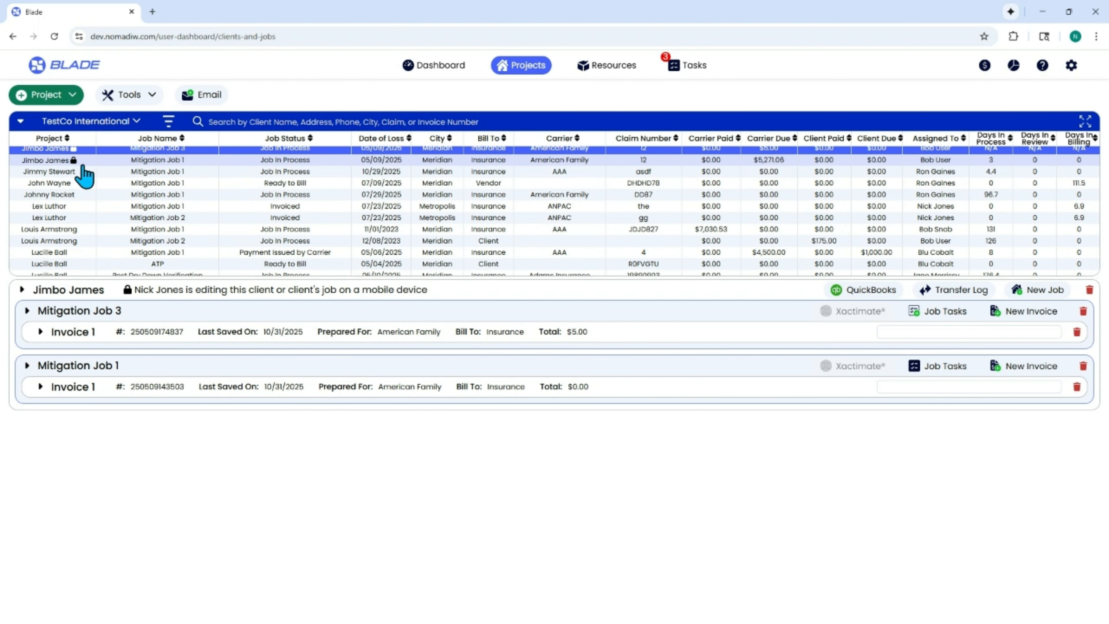
left_click(686, 65)
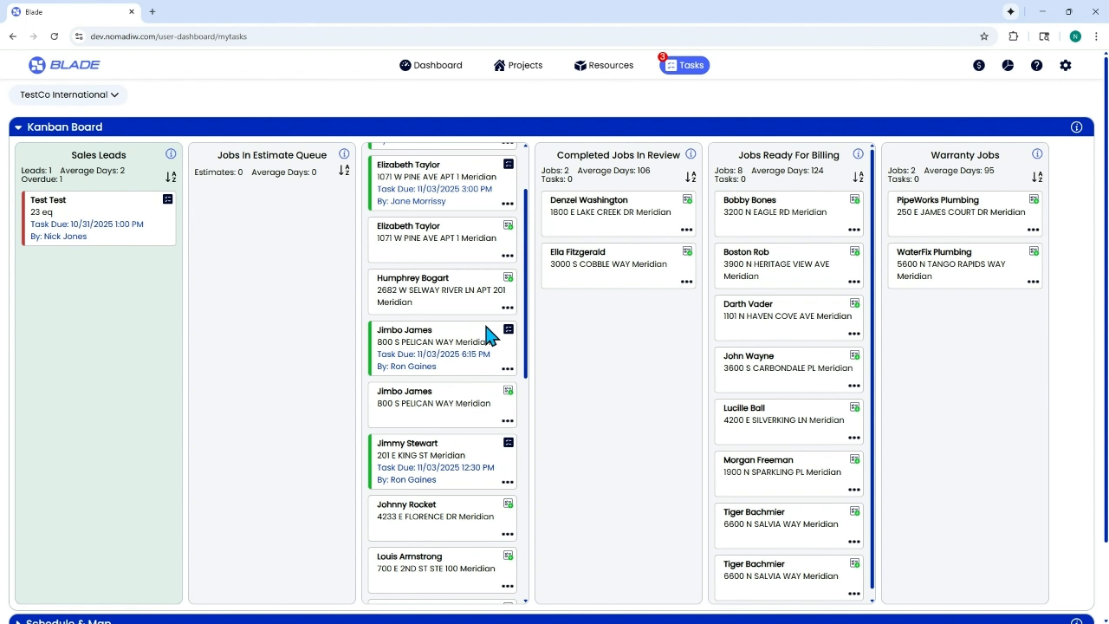
scroll(489, 345, "up", 3)
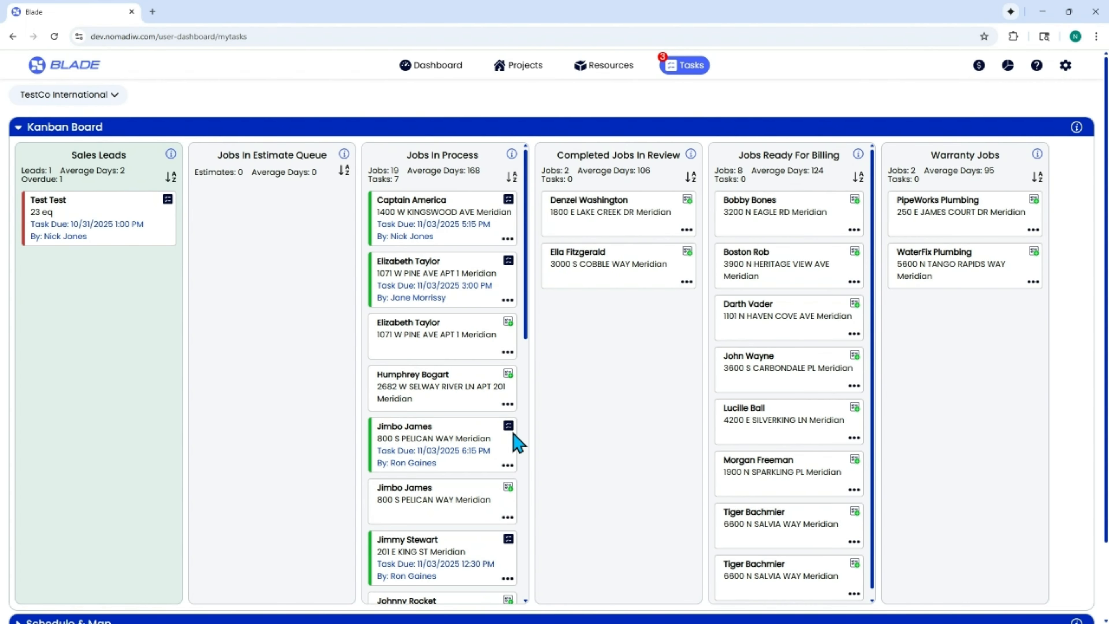
left_click(509, 427)
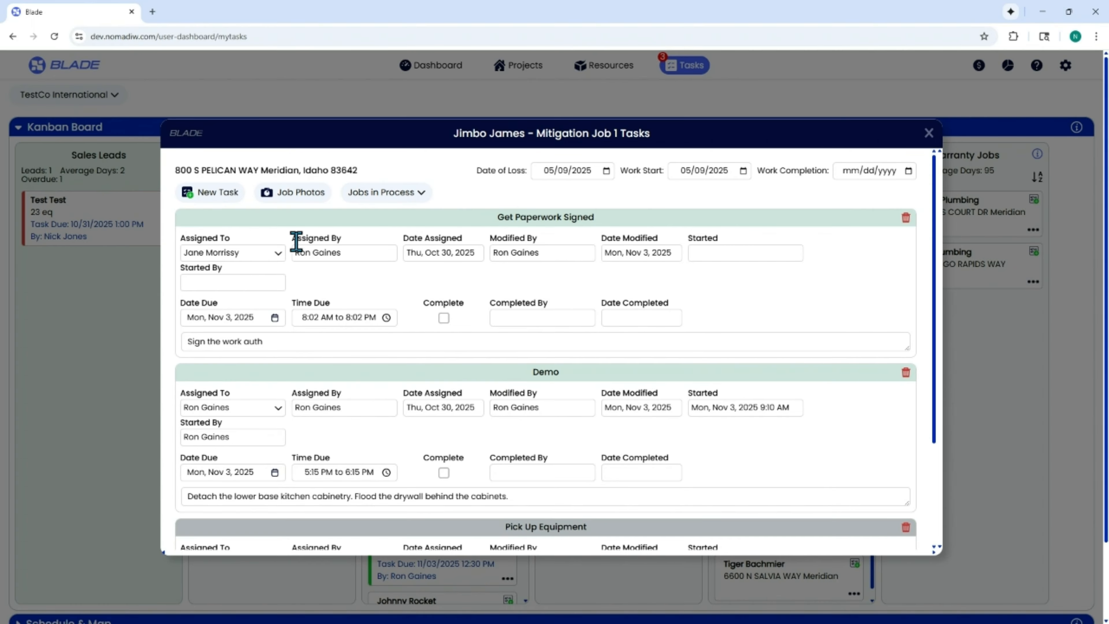
scroll(423, 458, "down", 3)
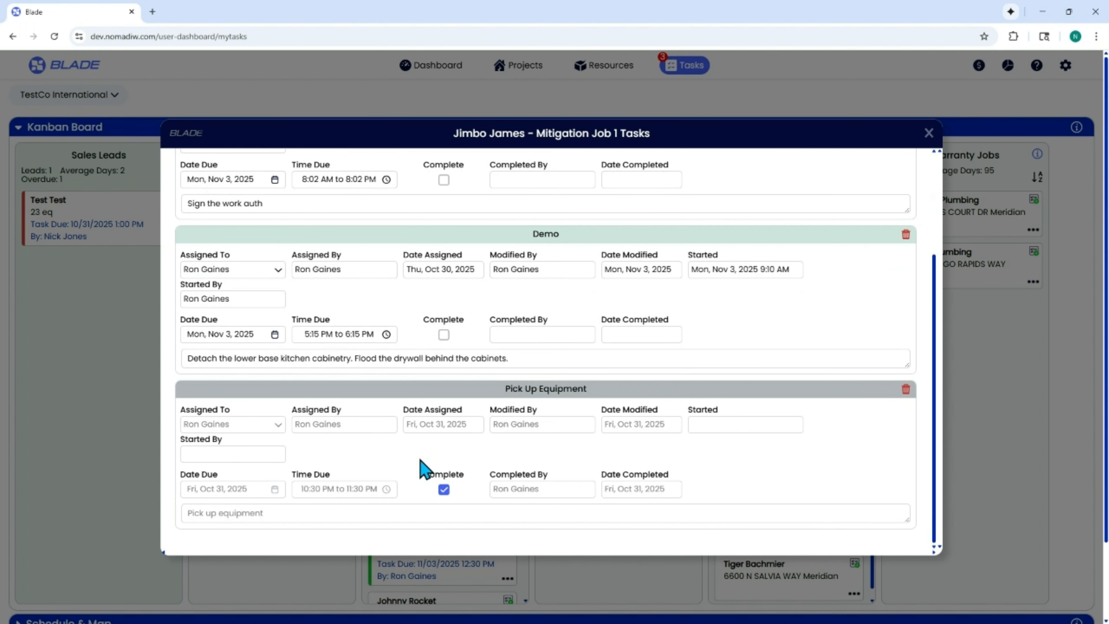
scroll(423, 465, "up", 3)
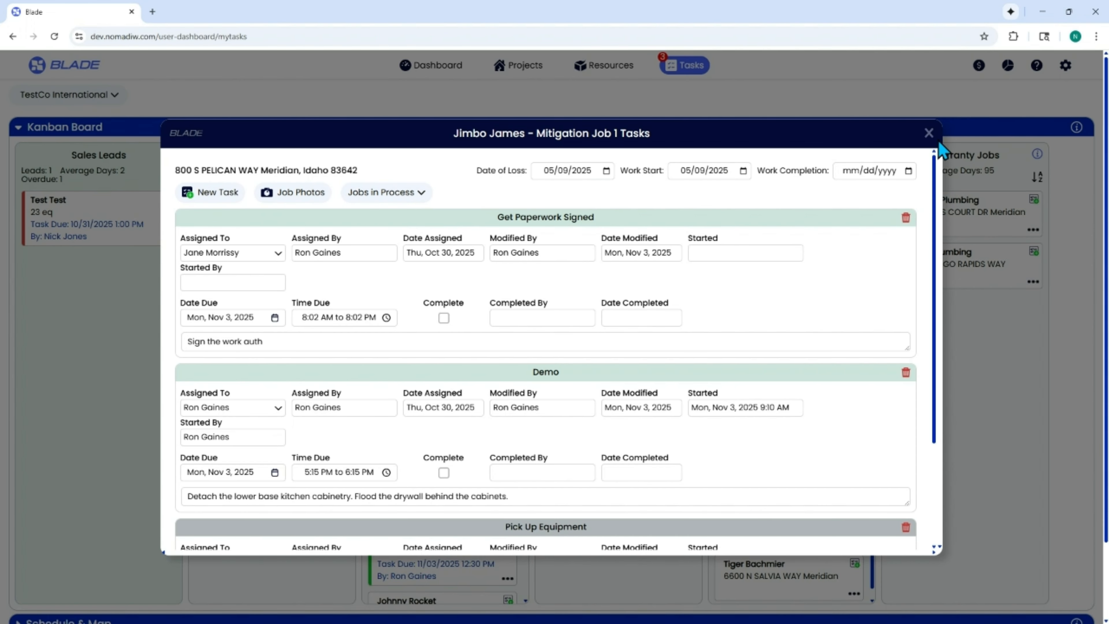
left_click(929, 133)
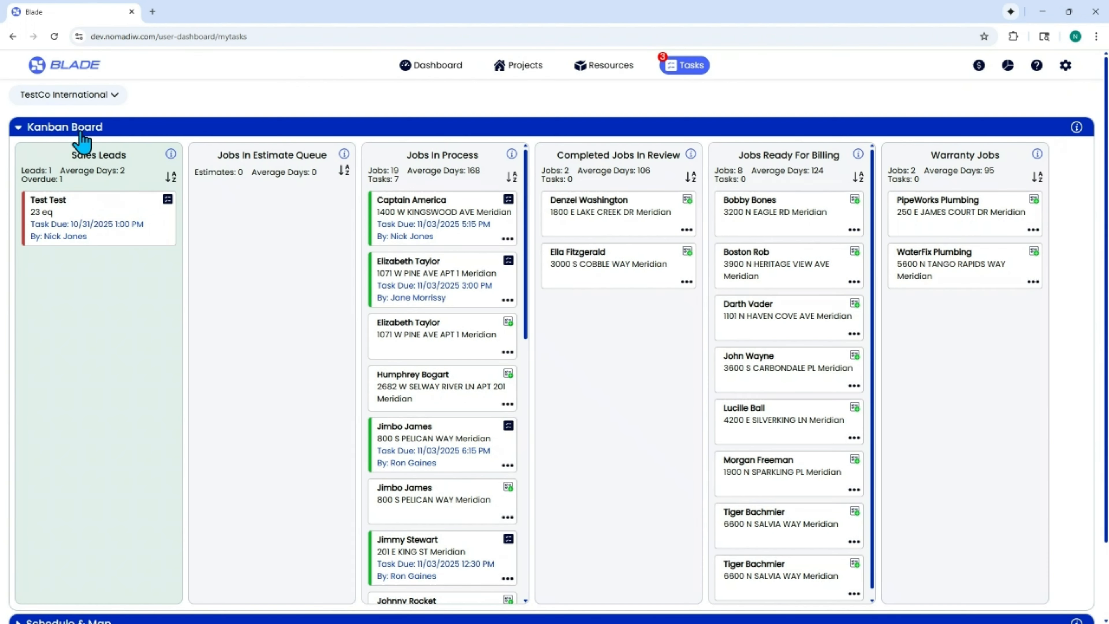
Step: Collapse the Kanban Board, expand Schedule & Map, and view the scheduled Get Paperwork Signed task's details before closing them
left_click(37, 137)
left_click(40, 151)
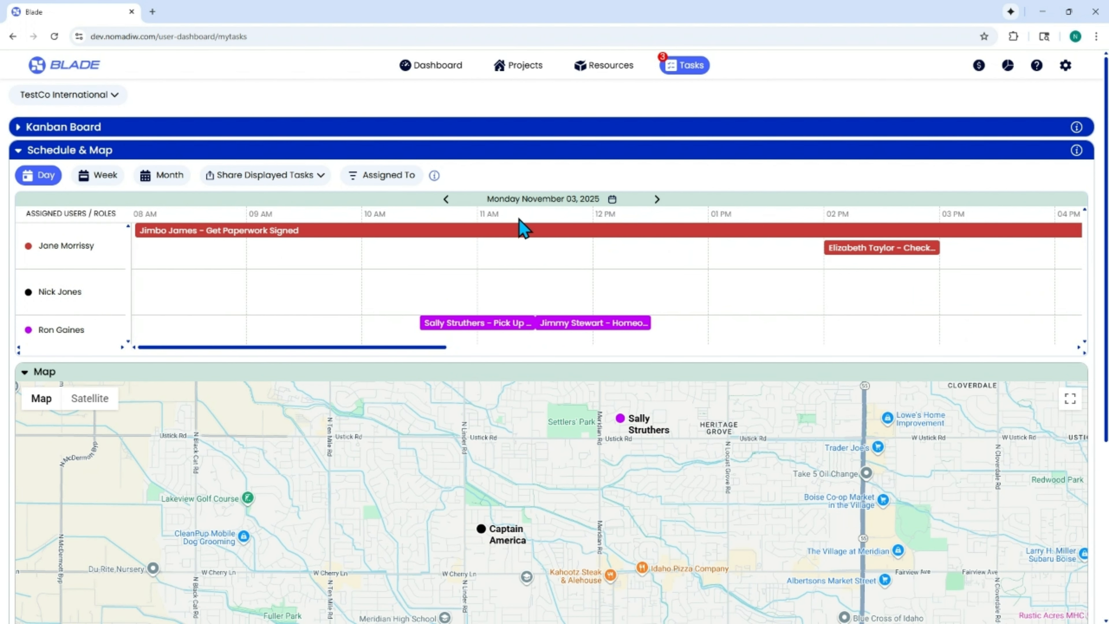
left_click(522, 232)
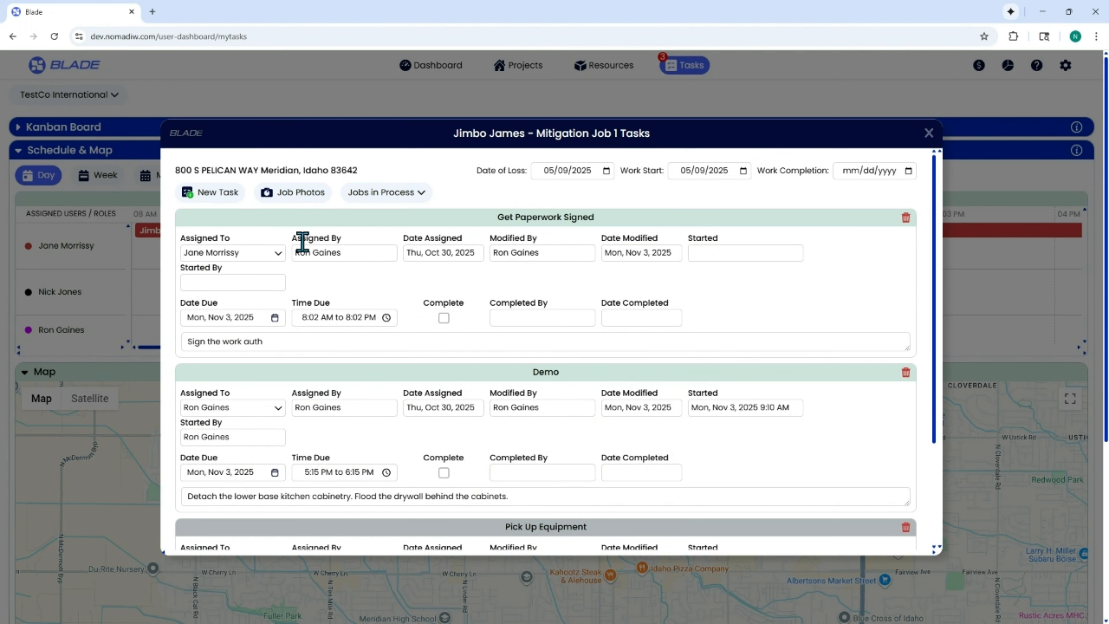
left_click(929, 133)
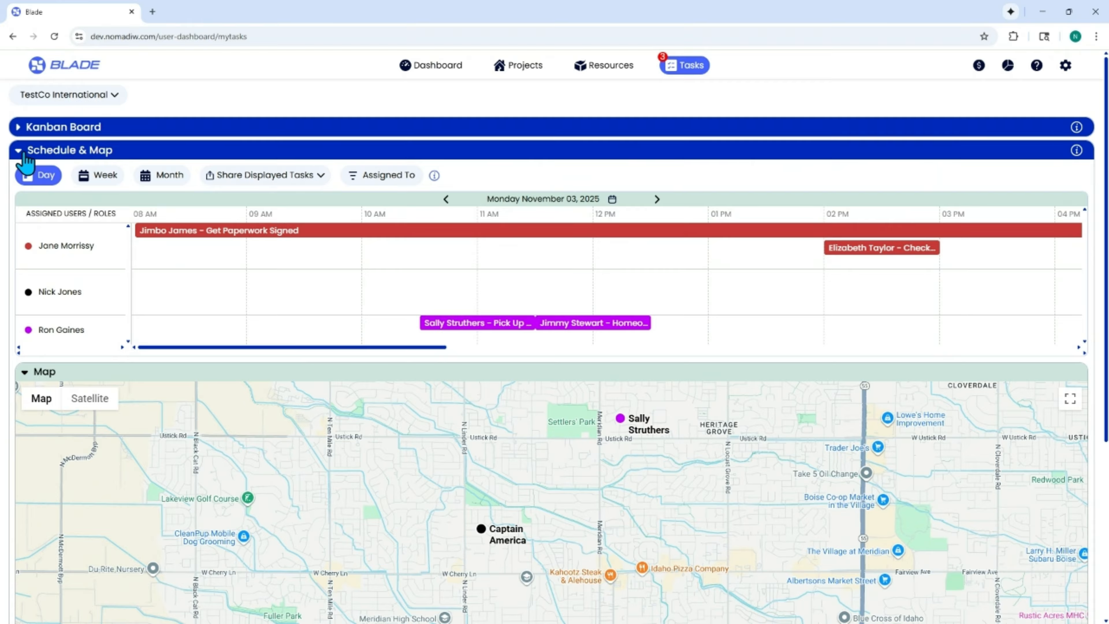
Step: Replace the Schedule & Map section with Job Tasks and view the task details for the Get Paperwork Signed row, closing them again
left_click(24, 153)
left_click(38, 174)
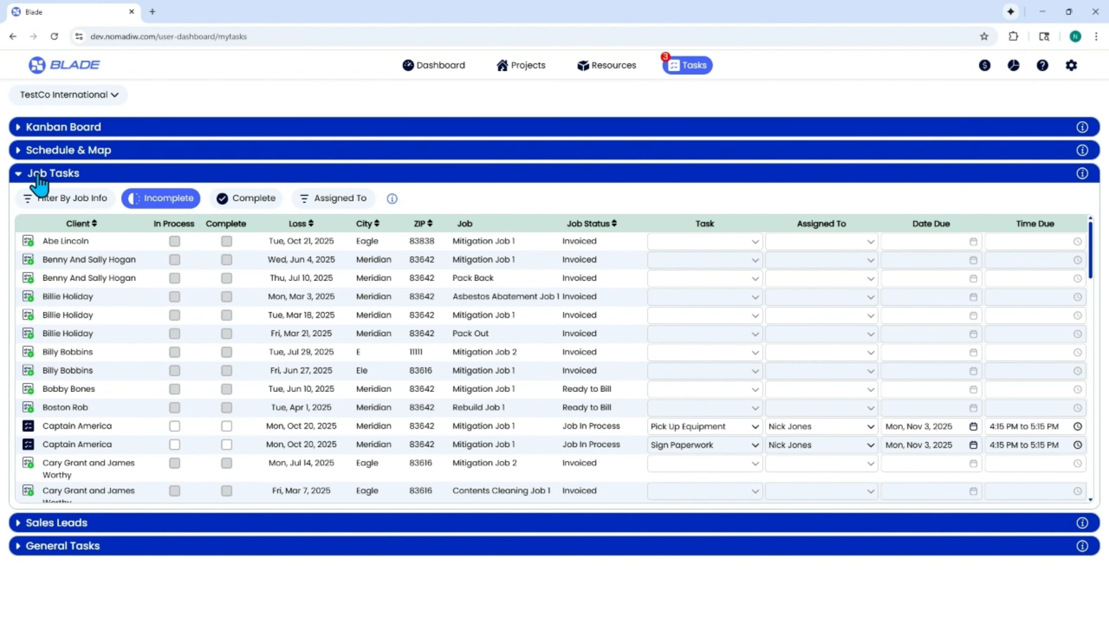
scroll(171, 356, "down", 9)
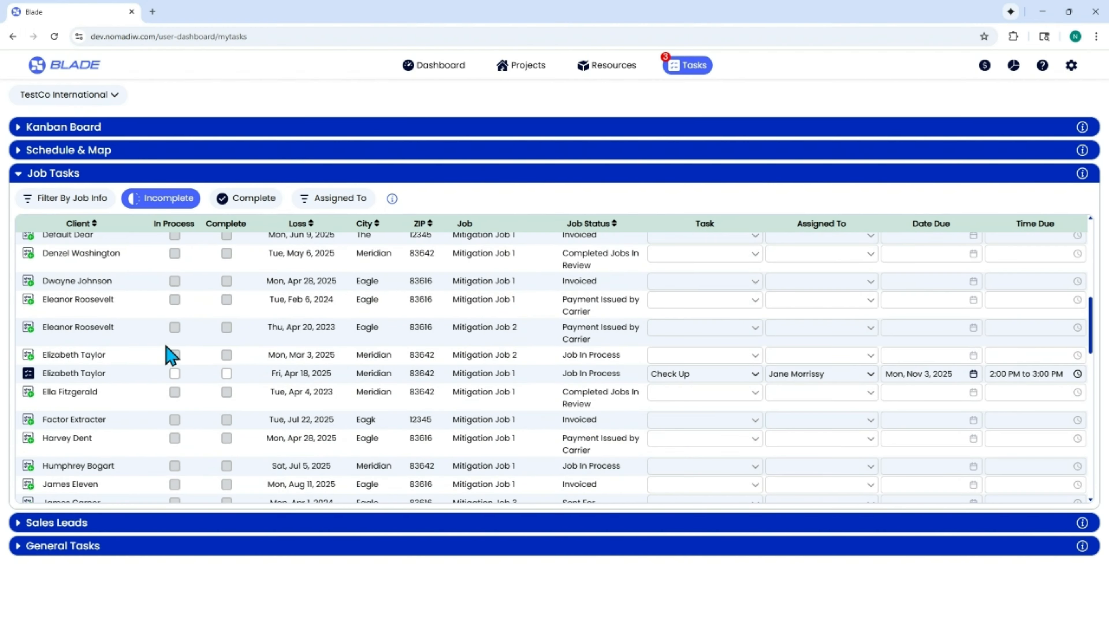
scroll(170, 356, "down", 7)
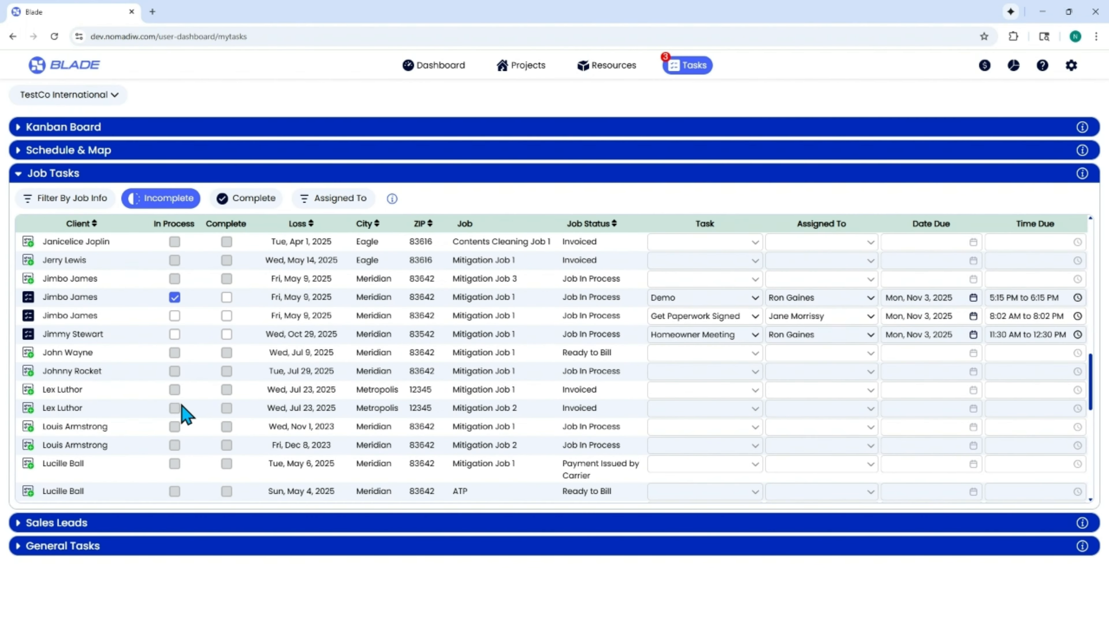
scroll(184, 412, "up", 3)
scroll(178, 409, "down", 3)
left_click(29, 317)
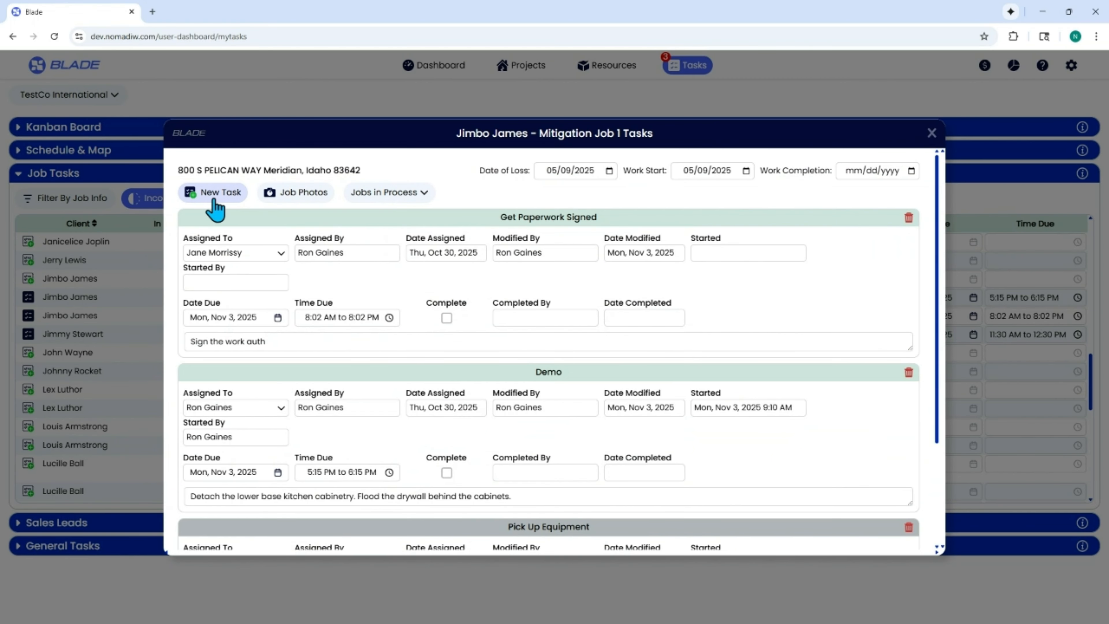
left_click(931, 134)
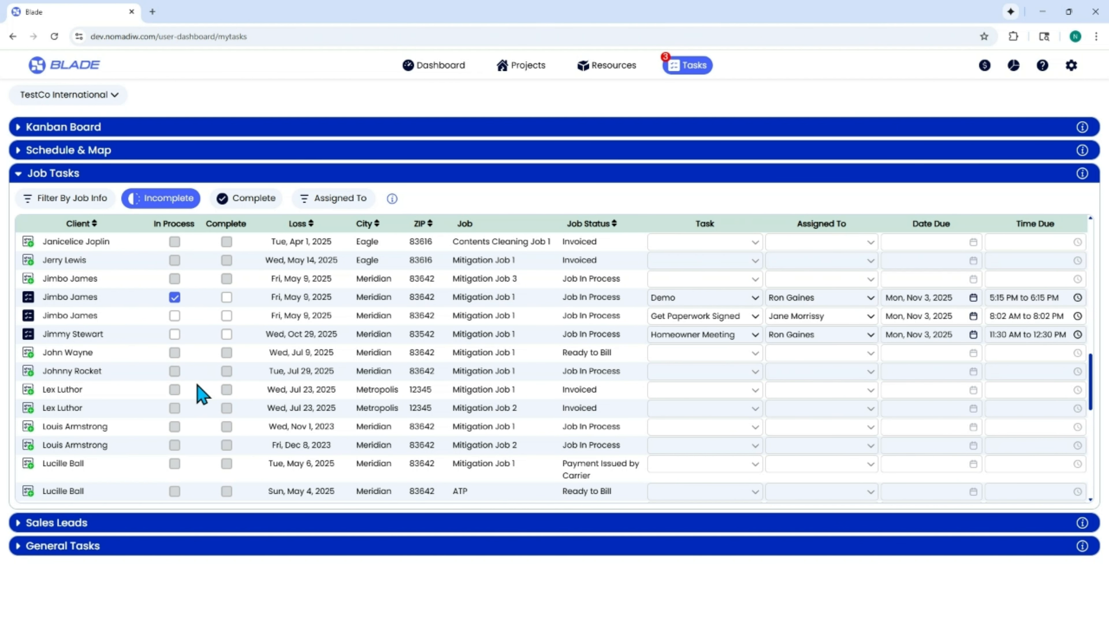
Step: Look through the incomplete job tasks list, comparing rows with assigned tasks to rows without any
scroll(60, 366, "down", 10)
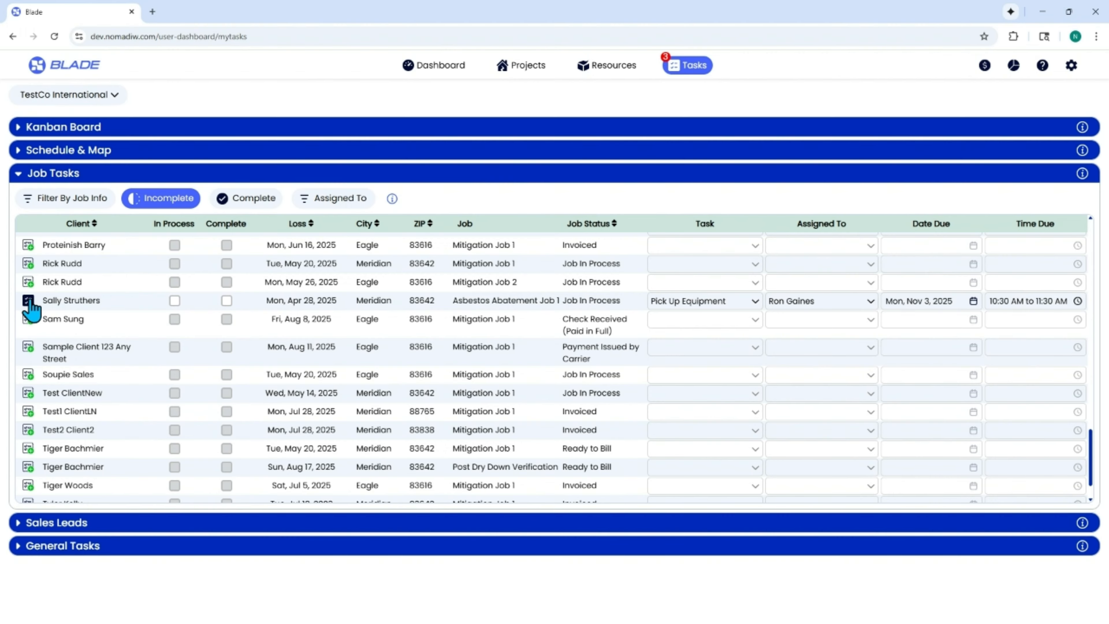
scroll(53, 350, "down", 1)
scroll(60, 376, "up", 15)
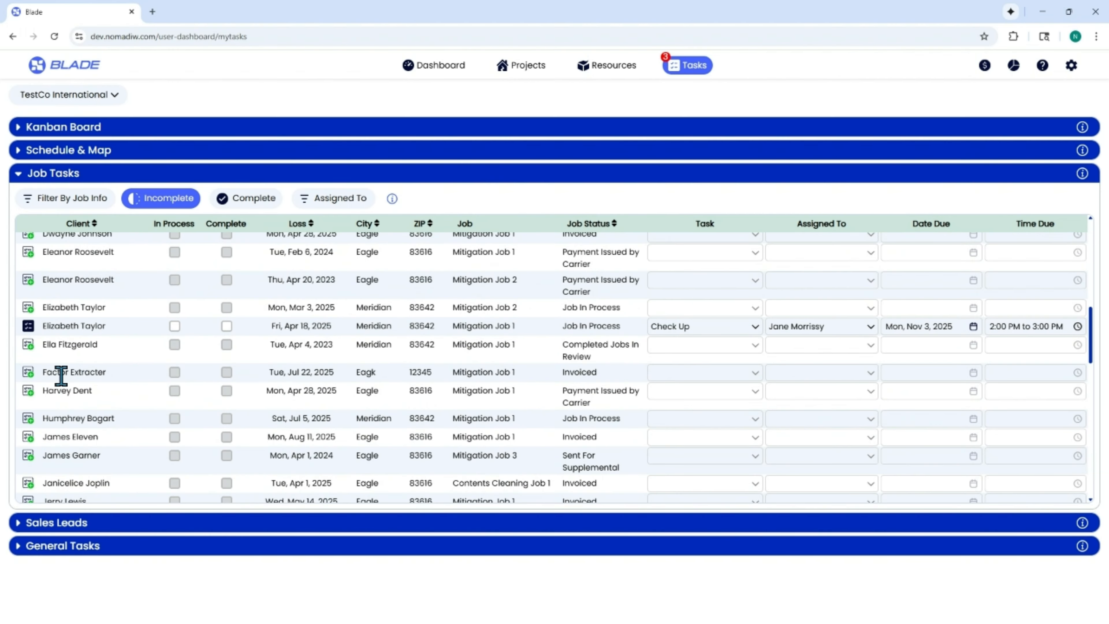
scroll(62, 377, "up", 4)
scroll(62, 375, "down", 4)
scroll(61, 376, "down", 4)
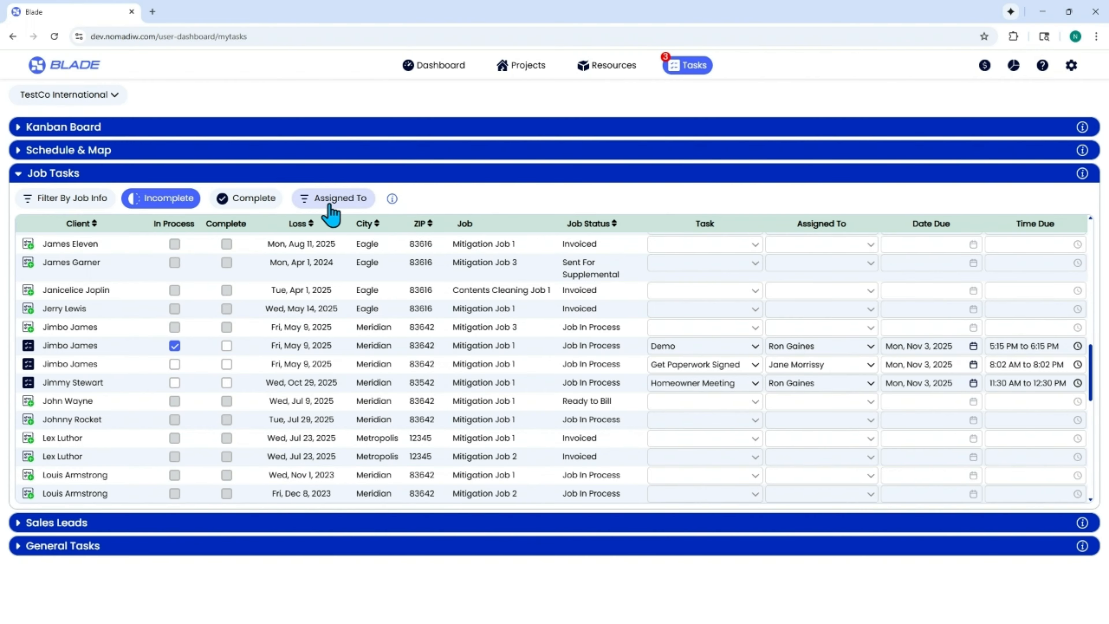
Step: Clear all job info filters and filter the job tasks list to Job In Process only
left_click(86, 205)
scroll(98, 363, "down", 6)
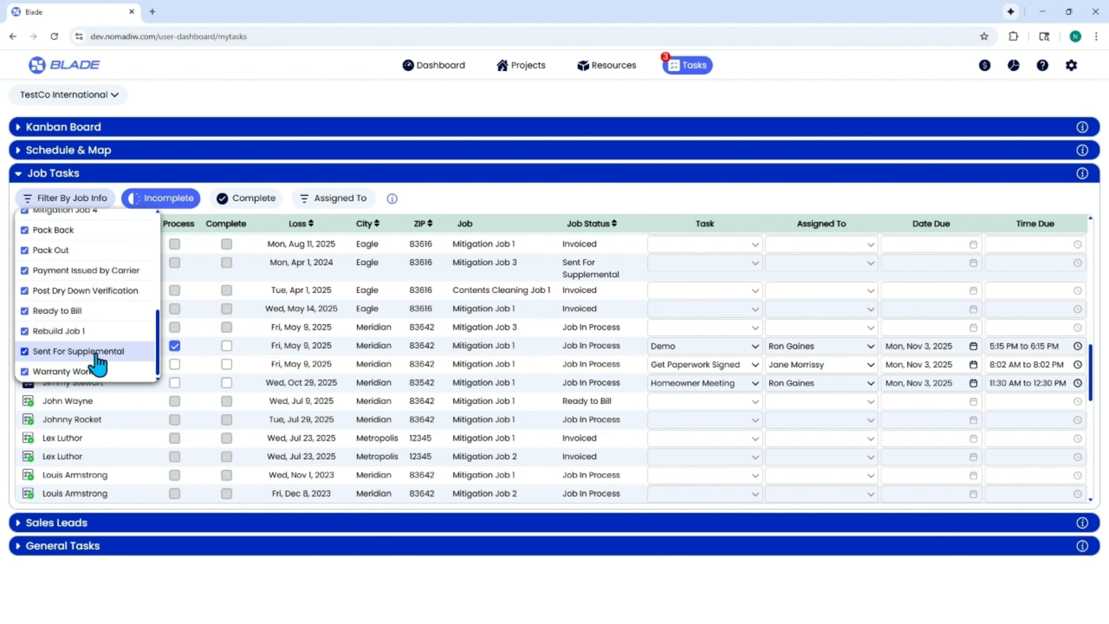
scroll(96, 356, "up", 6)
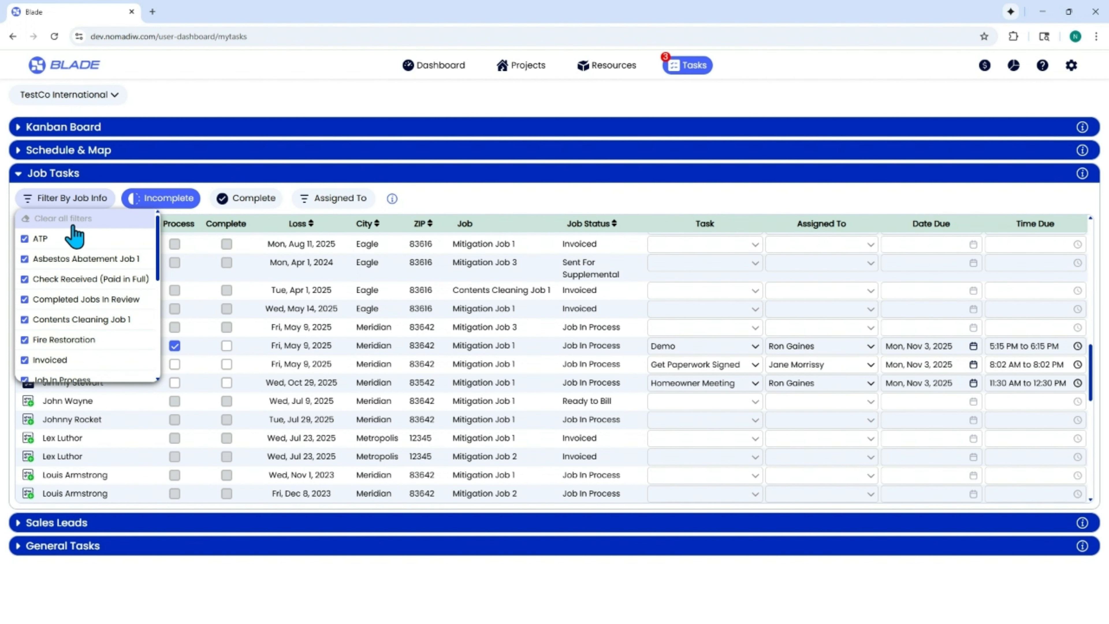
scroll(75, 284, "down", 2)
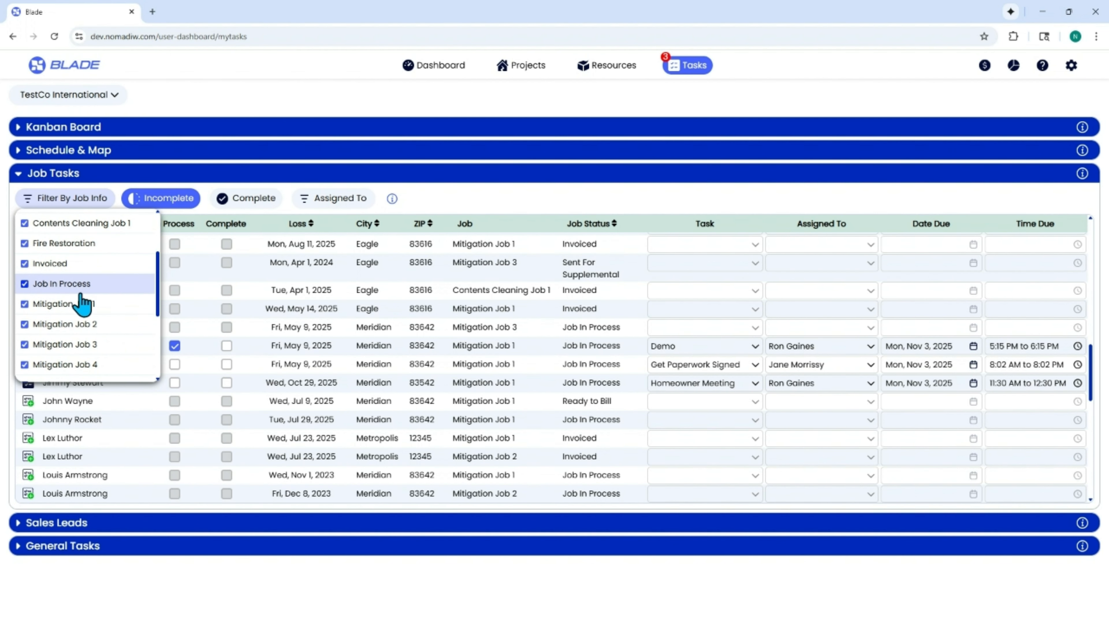
scroll(82, 286, "up", 2)
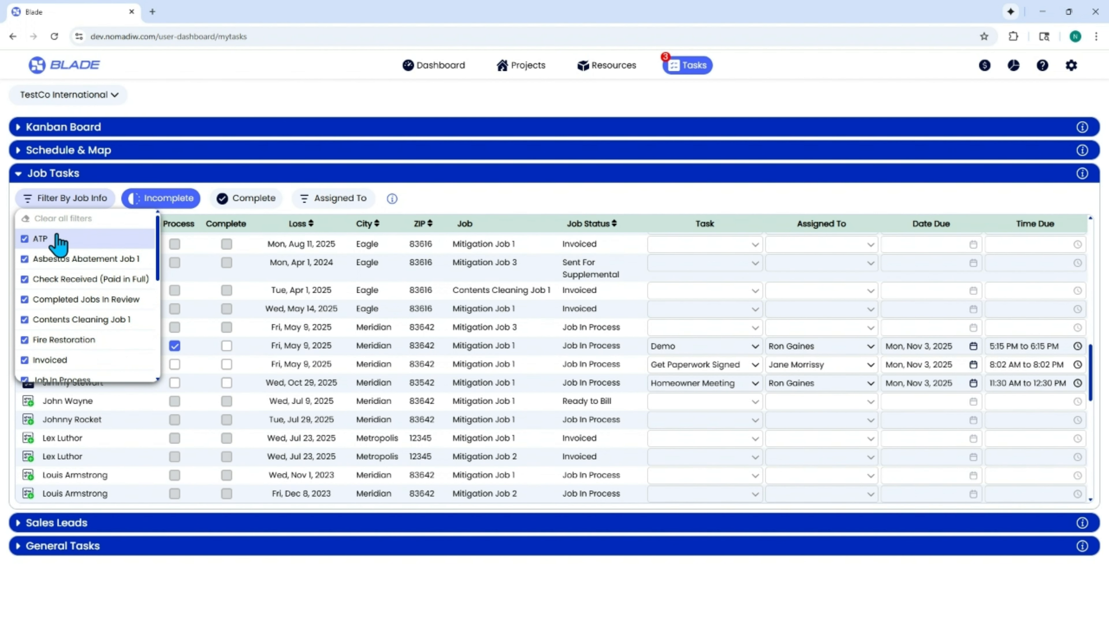
left_click(55, 219)
scroll(54, 278, "down", 4)
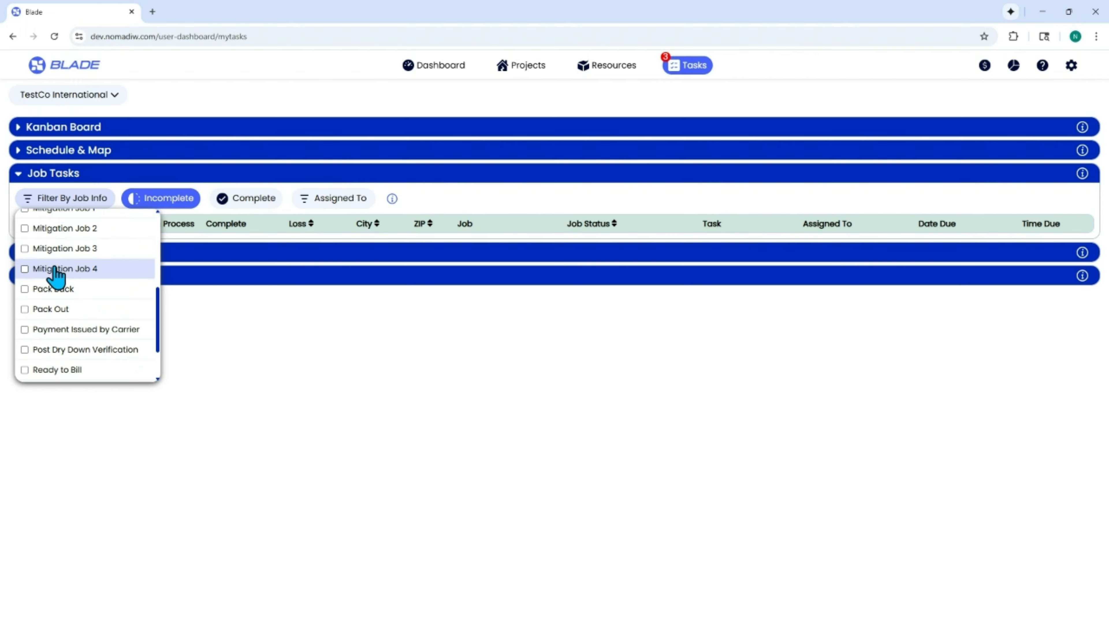
scroll(79, 321, "down", 1)
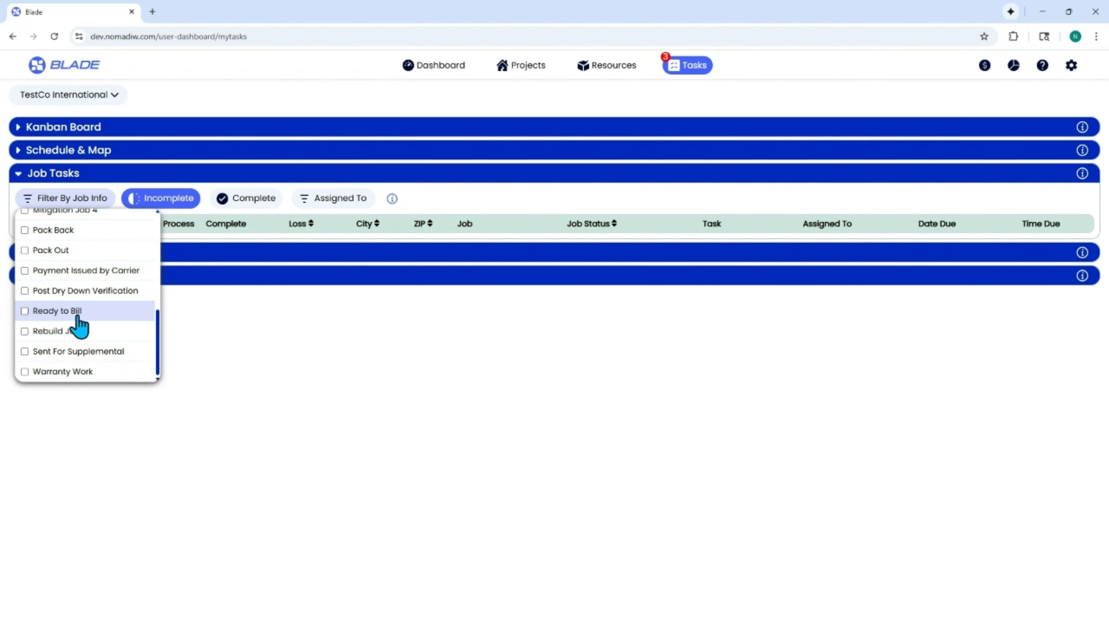
scroll(78, 325, "up", 2)
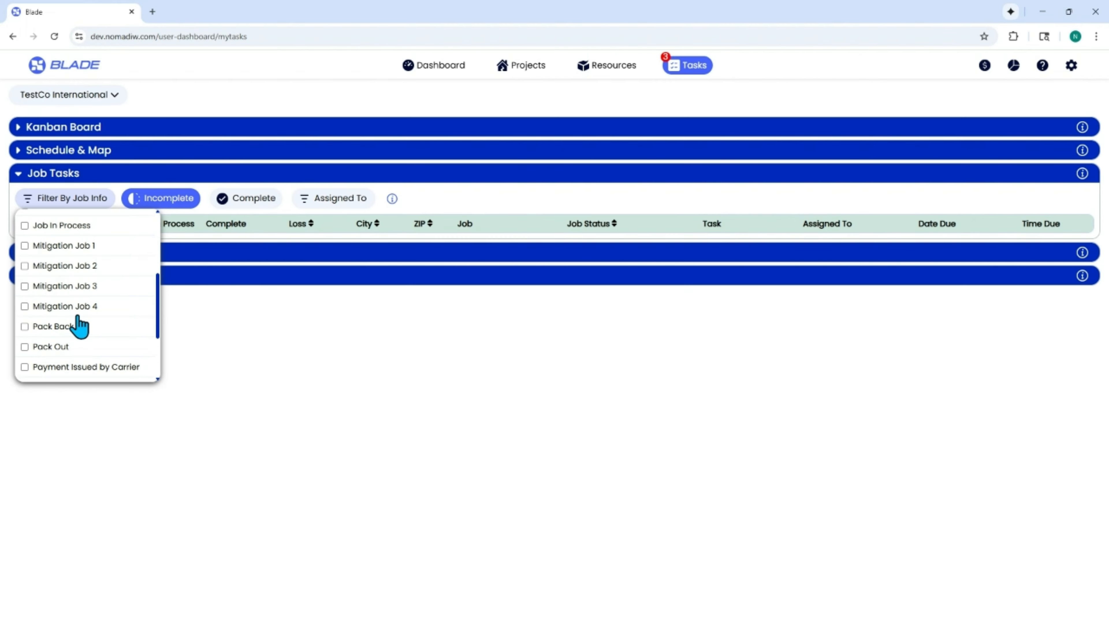
left_click(83, 225)
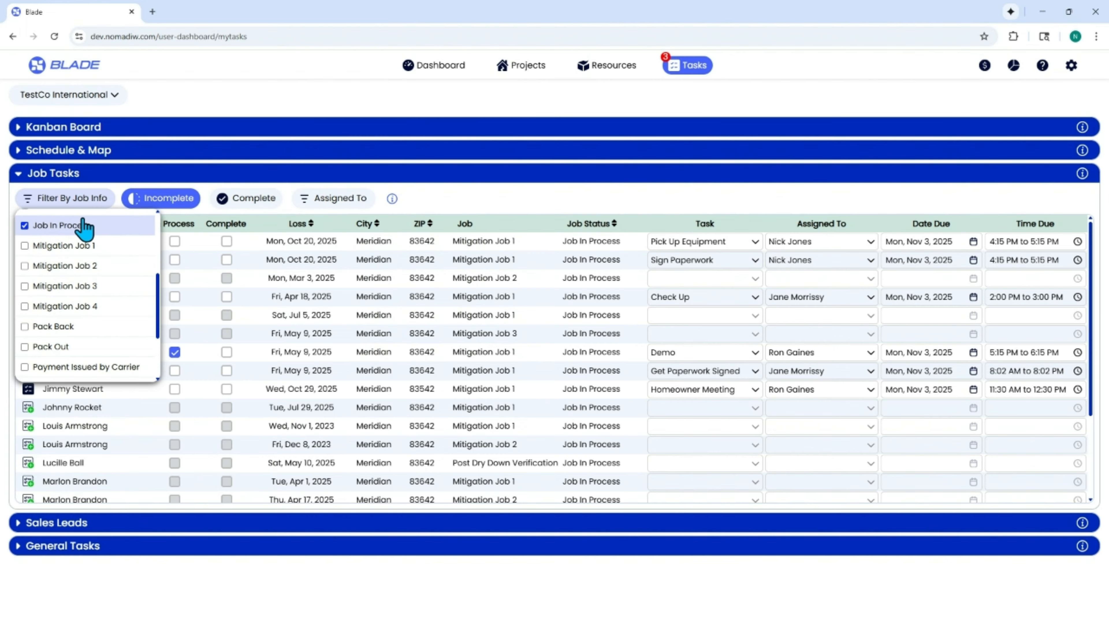
left_click(496, 193)
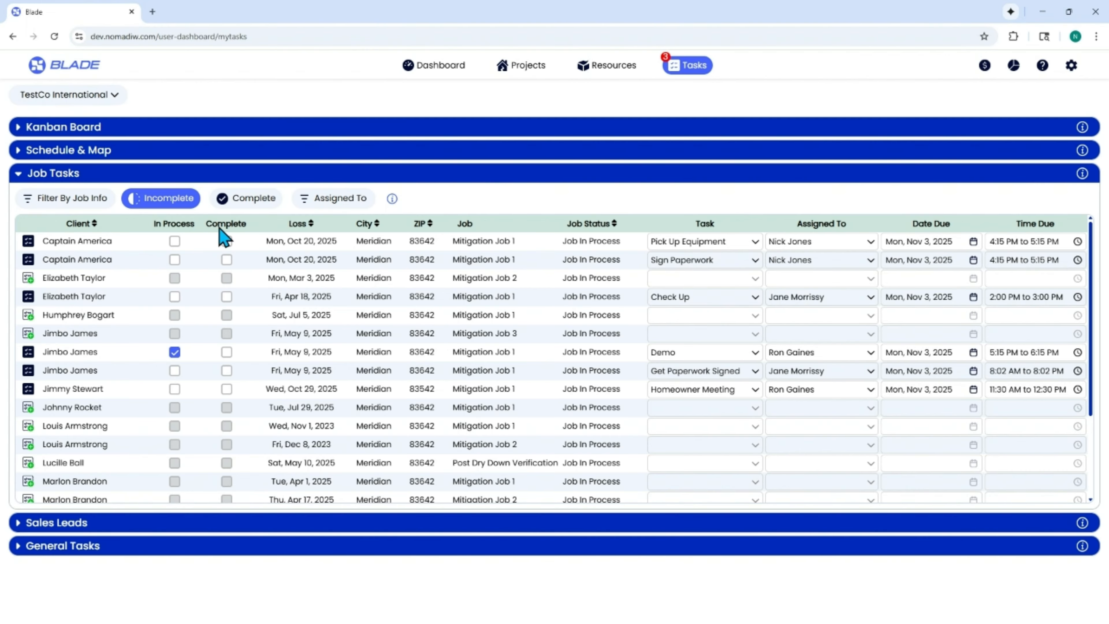
Step: View the completed job tasks and return the list to incomplete tasks
left_click(262, 202)
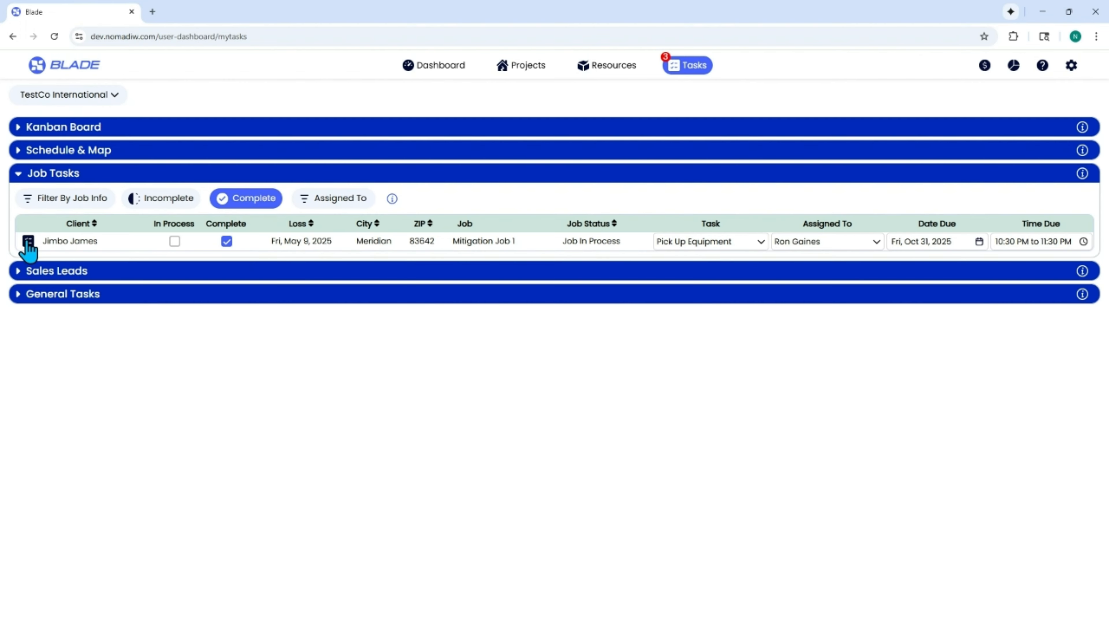
left_click(151, 200)
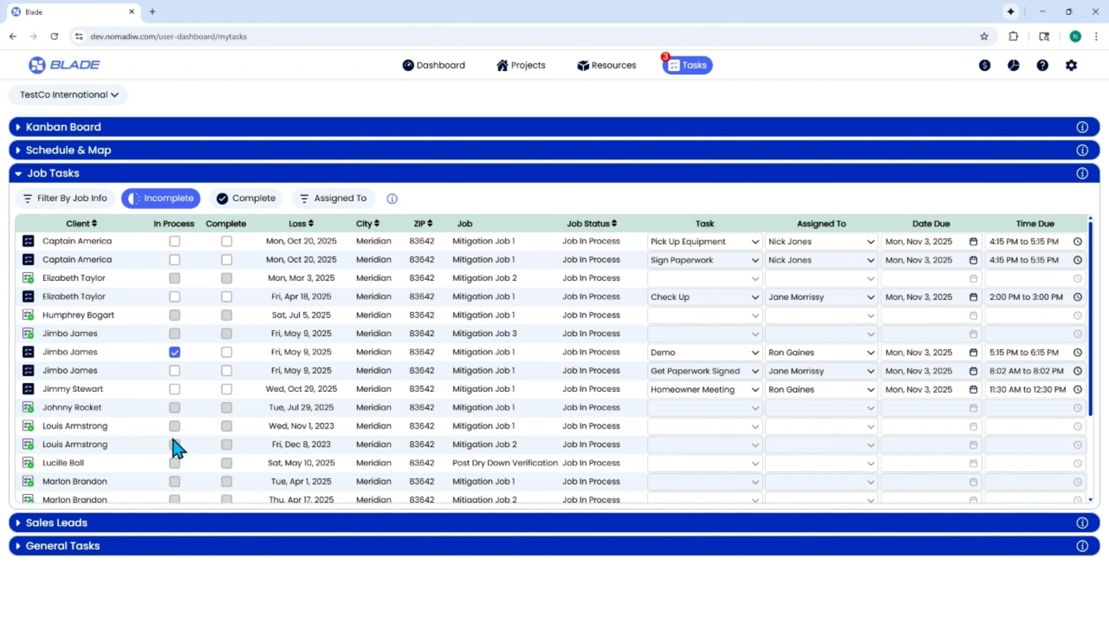
Step: Clear the assignee filters, show only the last-listed assignee's tasks, and re-enable the other two assignees
left_click(324, 203)
left_click(328, 220)
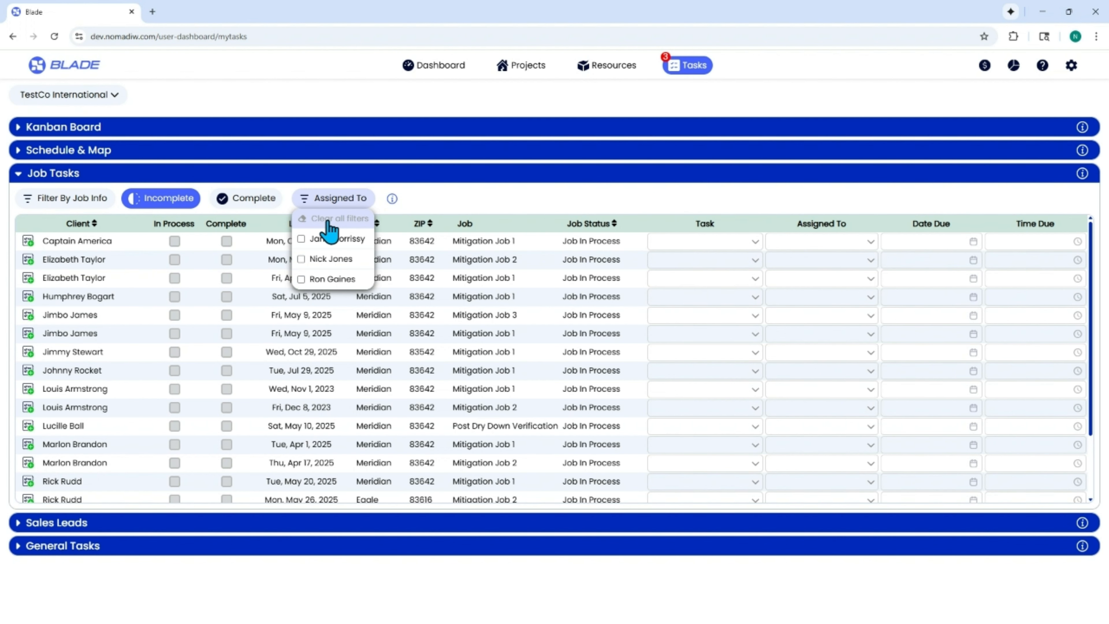
left_click(329, 280)
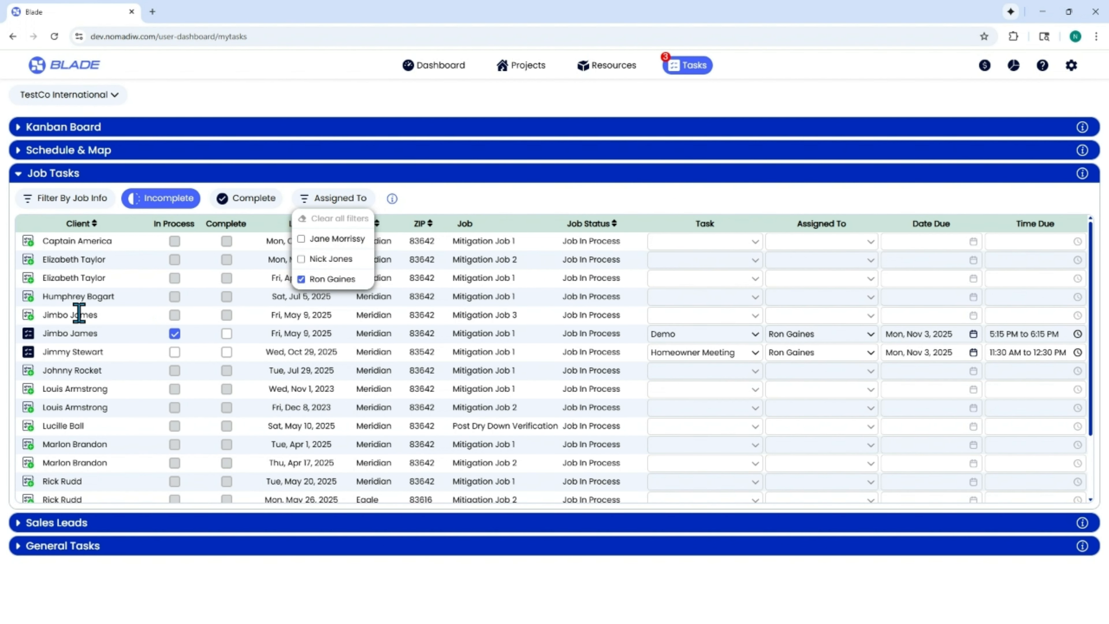
left_click(334, 259)
left_click(339, 241)
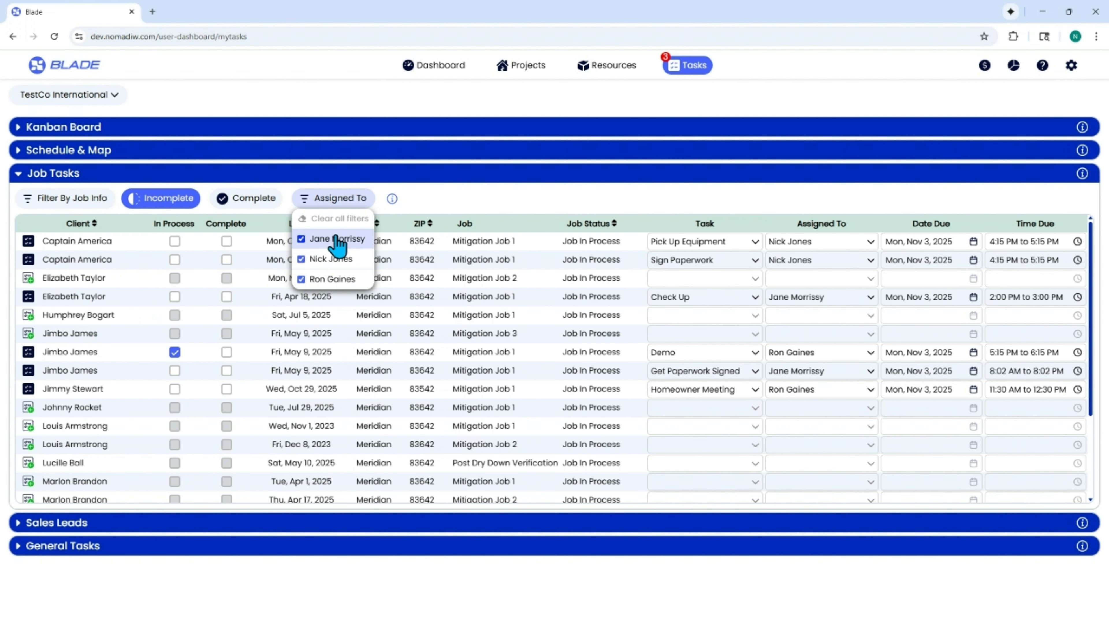
left_click(359, 201)
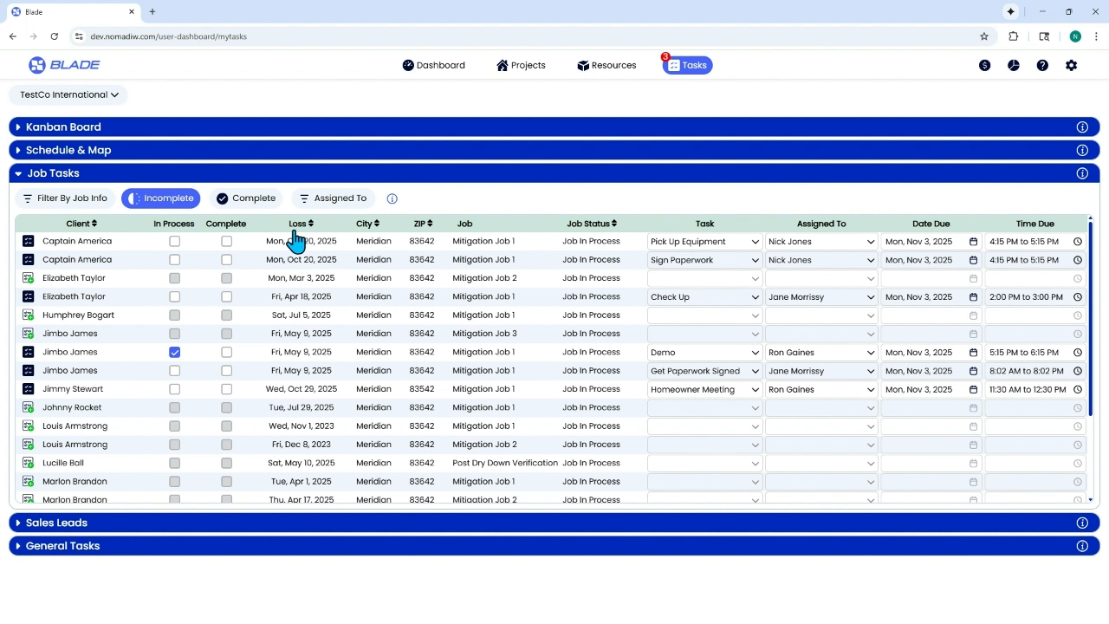
Step: Mark the Get Paperwork Signed task as in process and remove that mark again
left_click(175, 370)
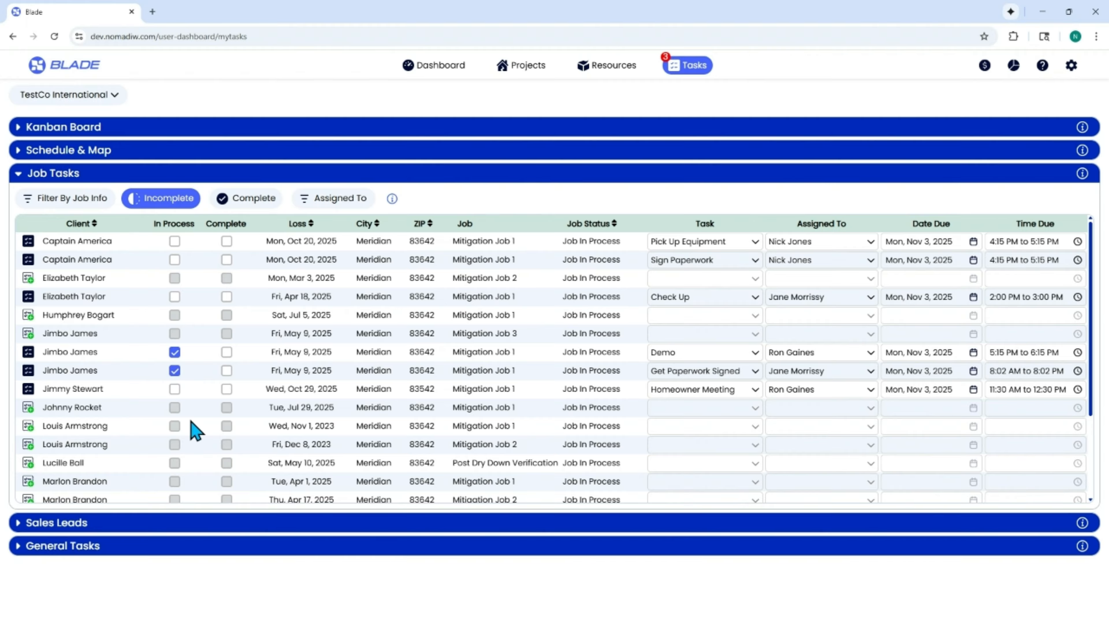
left_click(175, 370)
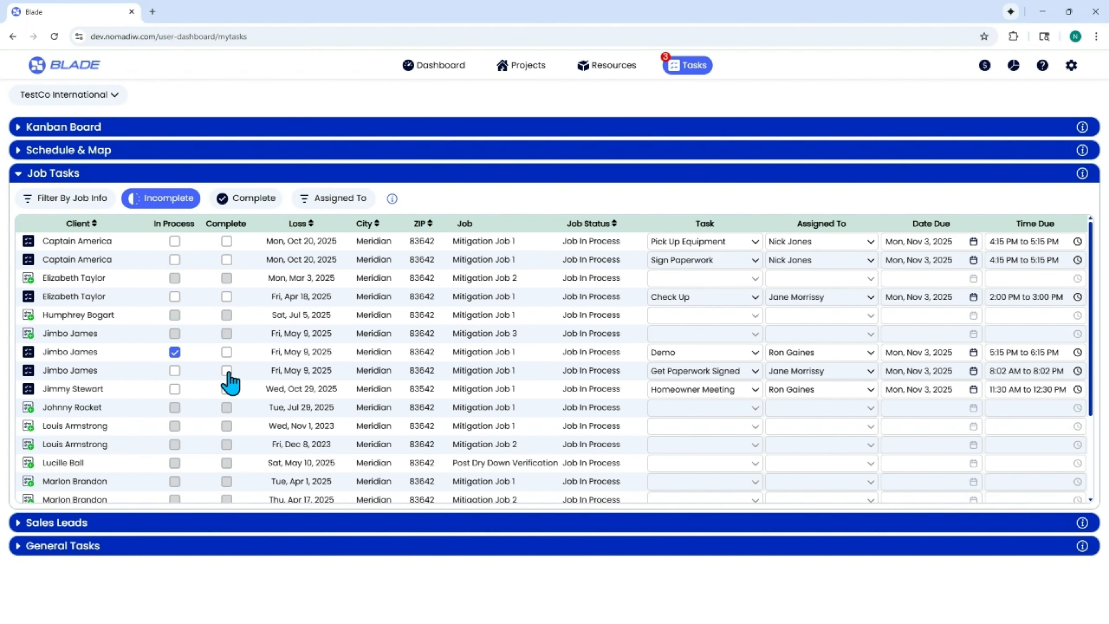
Step: Look through the job tasks list and view the task choices for the Demo task, leaving its selection as is
scroll(422, 349, "down", 2)
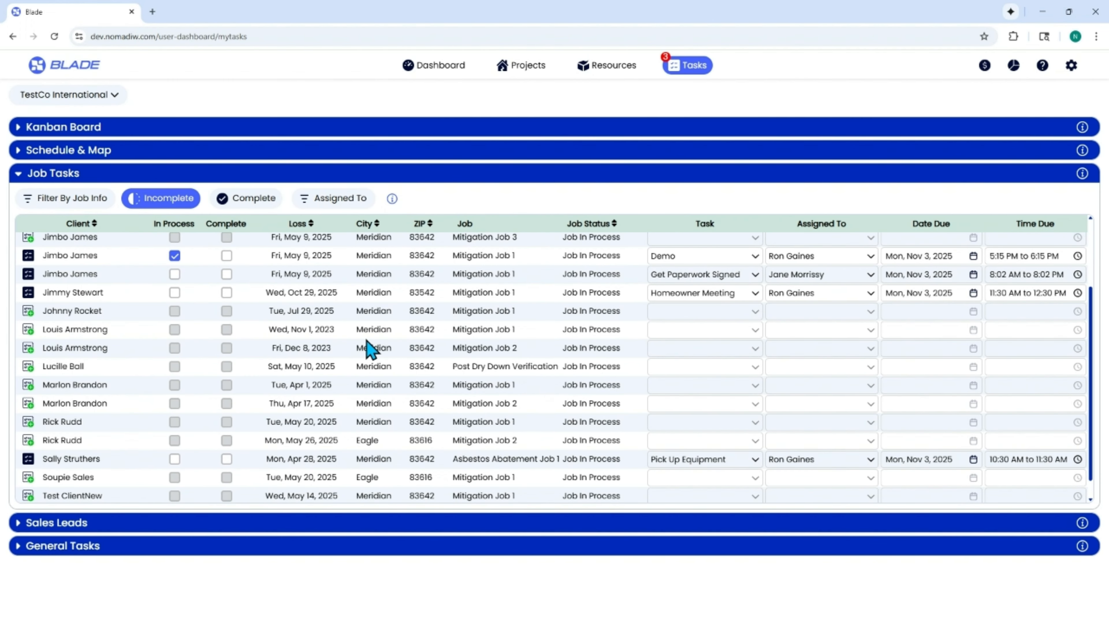
scroll(365, 352, "up", 2)
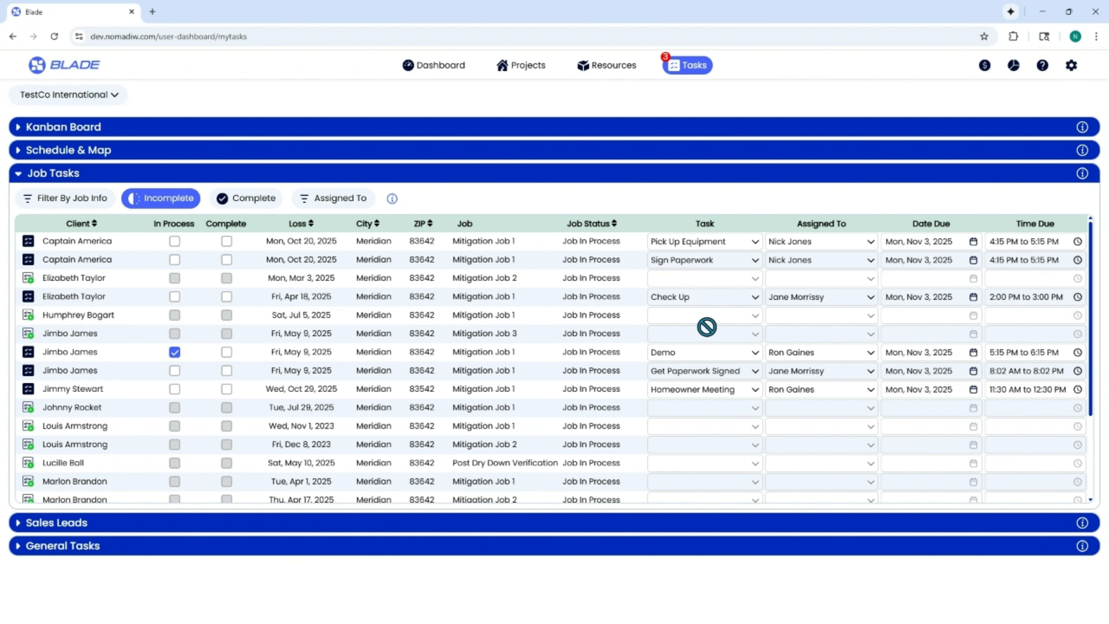
left_click(704, 355)
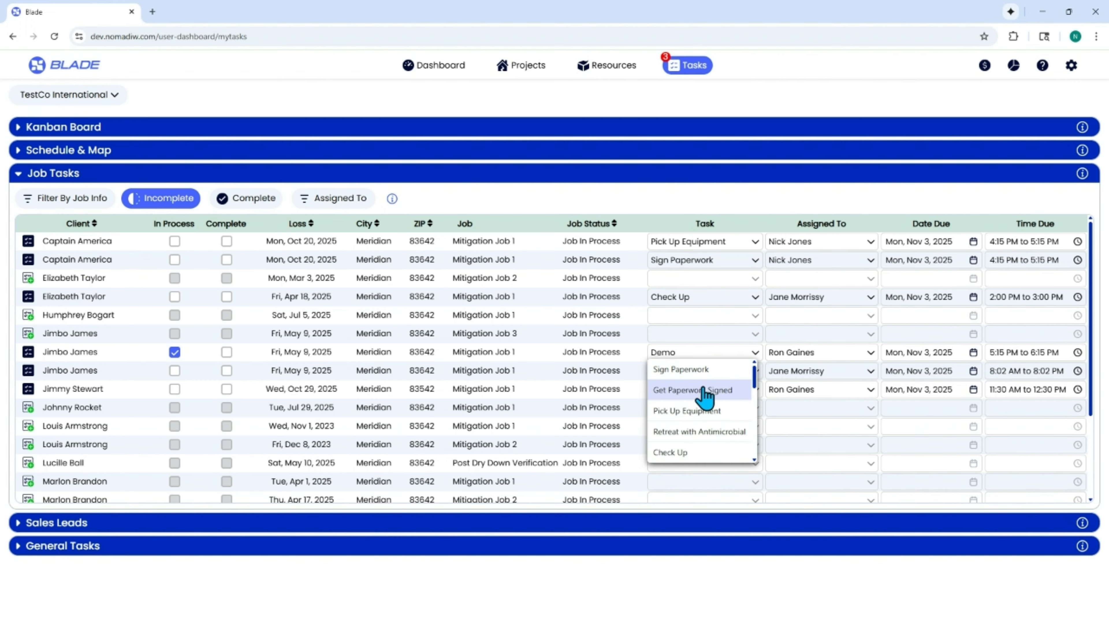
scroll(698, 456, "down", 3)
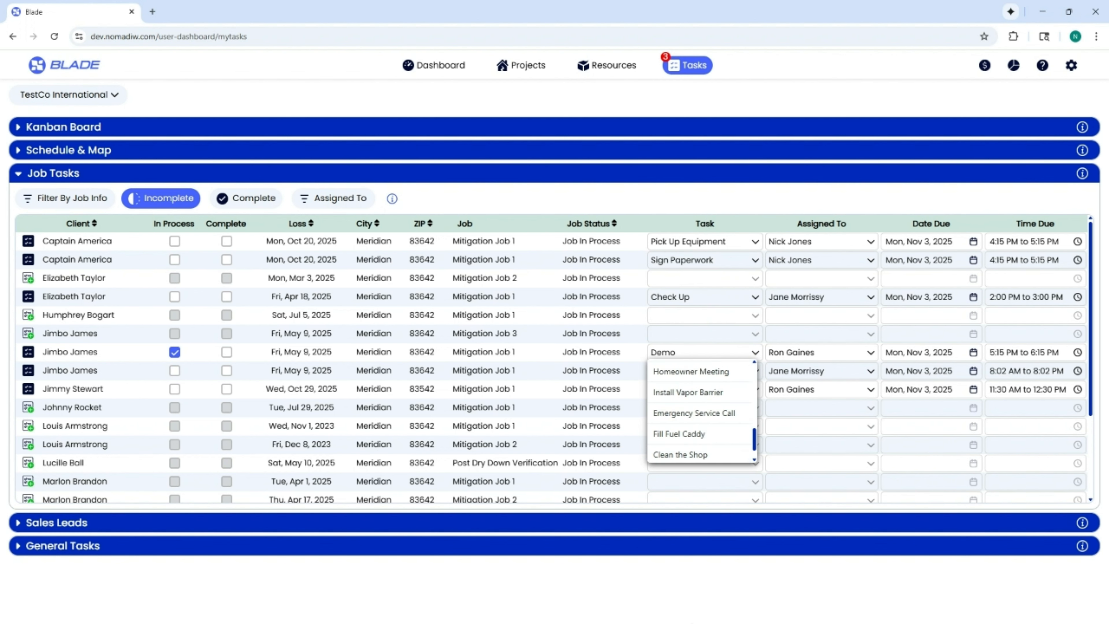
left_click(711, 584)
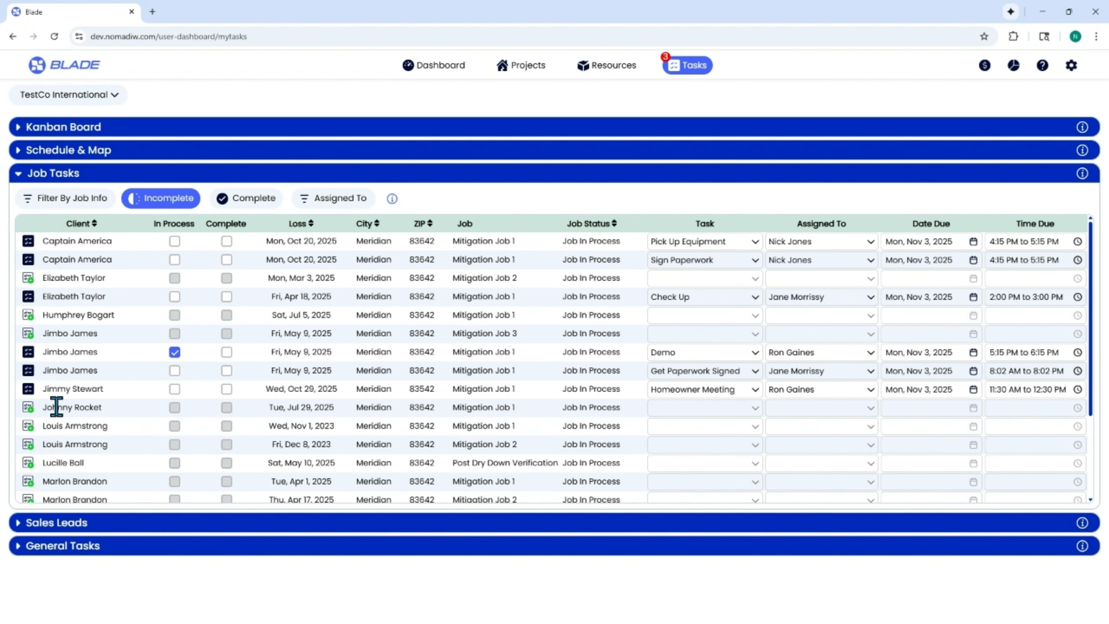
Step: Start a new job task for the Mitigation Job 1 with the July 29, 2025 loss, described as Emergency Service Call with the note "Visit the HO"
left_click(28, 408)
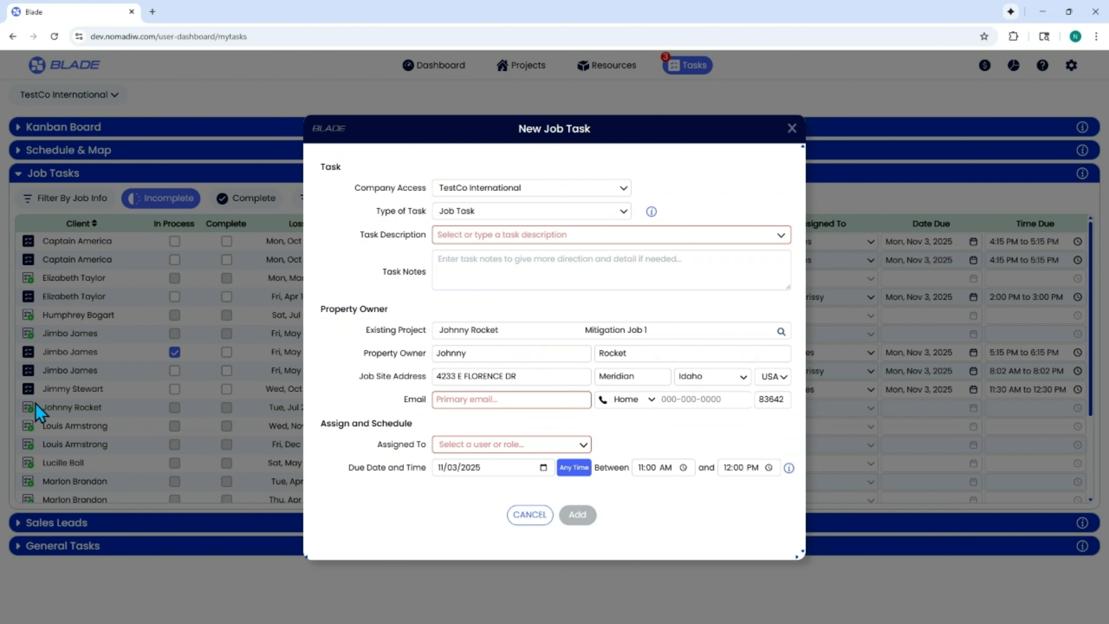
left_click(601, 216)
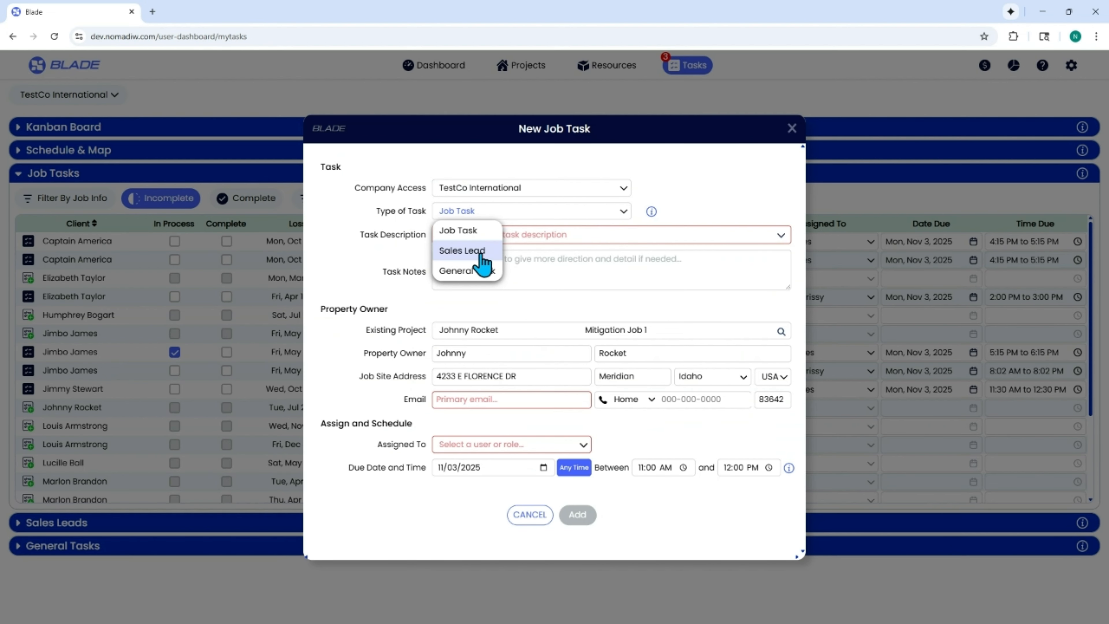
left_click(642, 209)
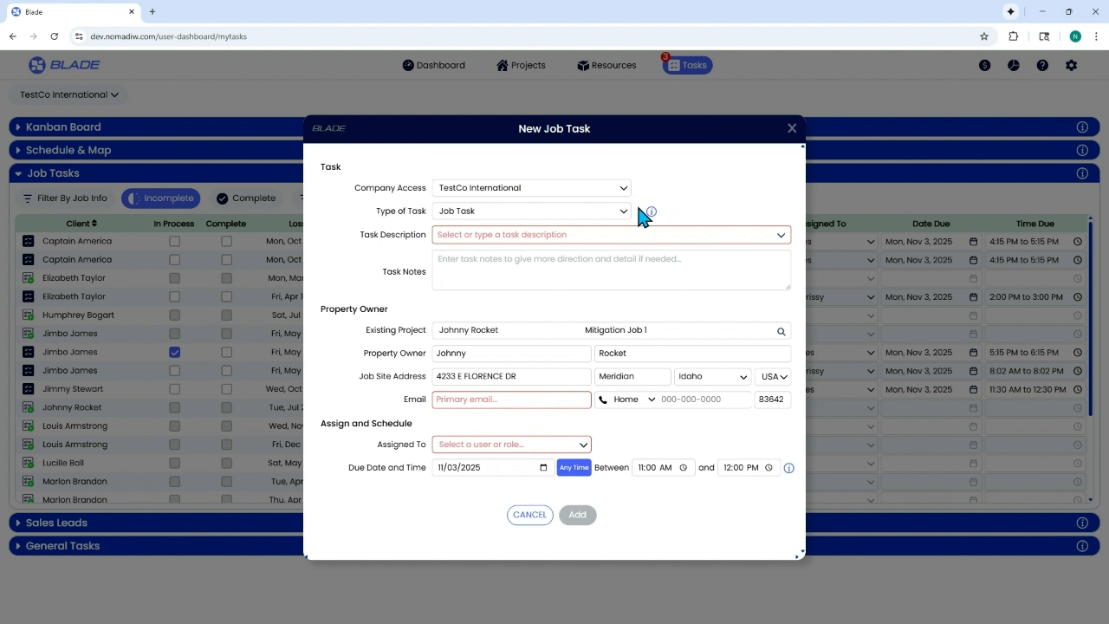
left_click(500, 241)
scroll(491, 292, "down", 5)
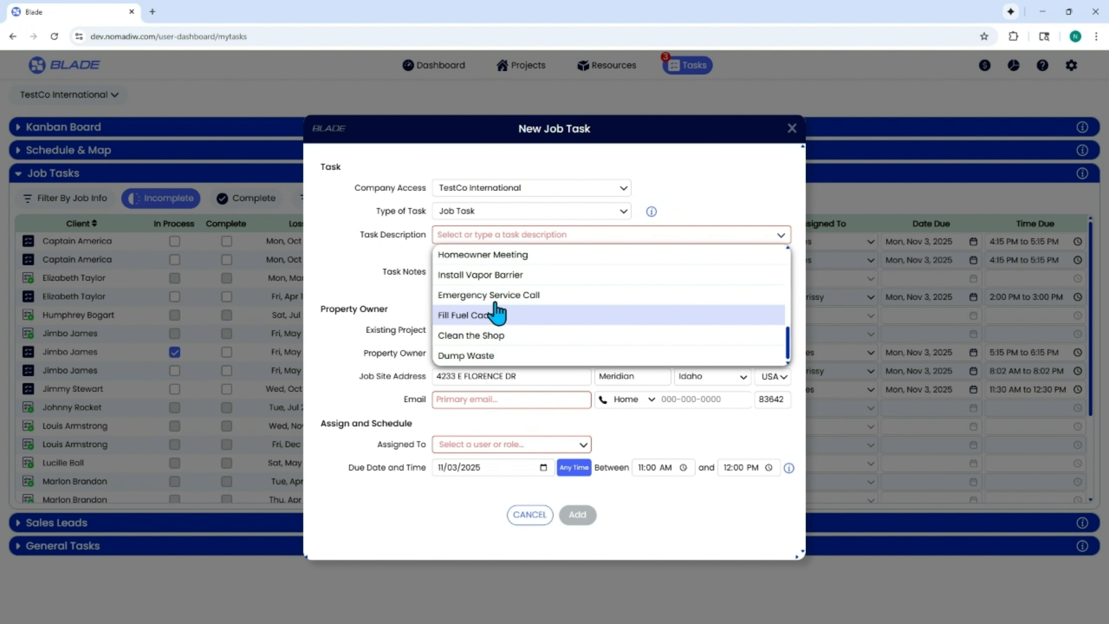
left_click(499, 296)
left_click(502, 253)
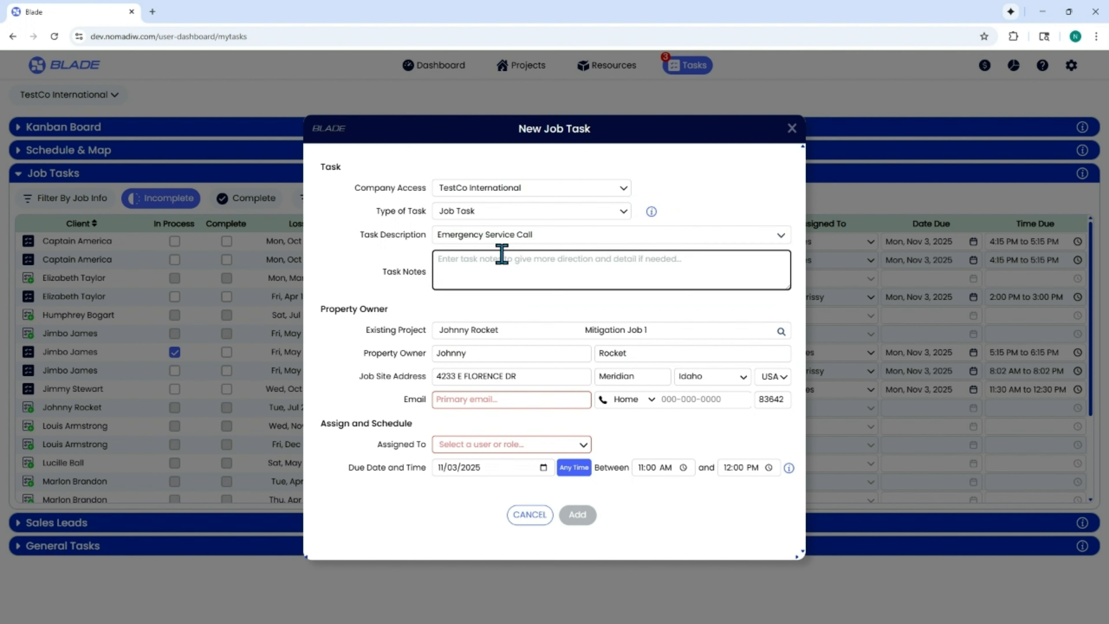
type("Visit the HO")
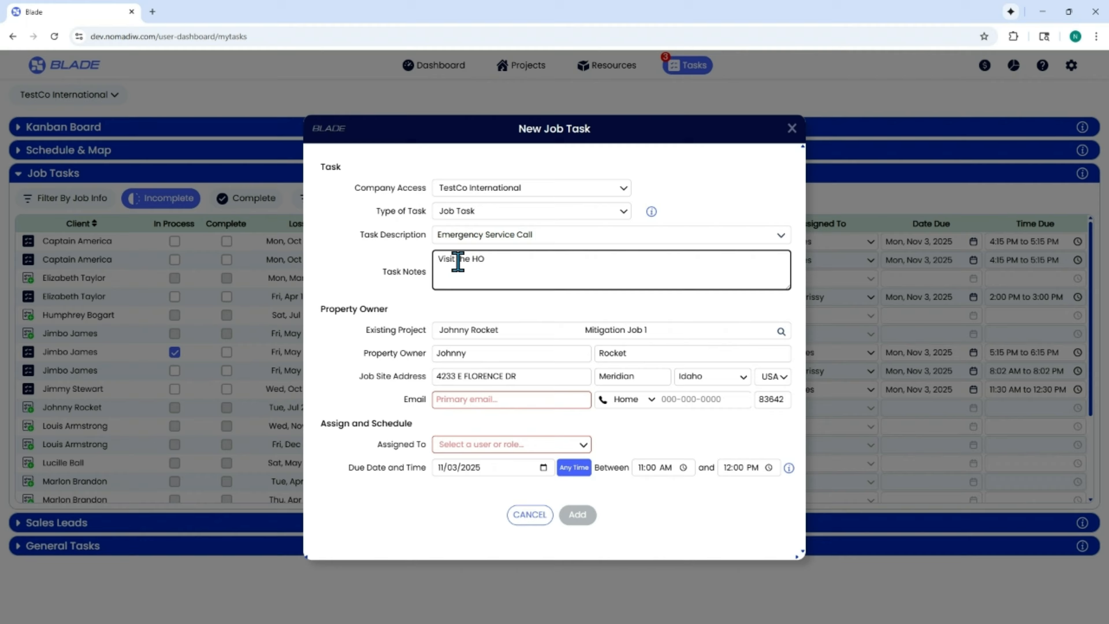
Step: Enter the property owner's email and assign the new task to the same user as the Demo task
left_click(403, 235)
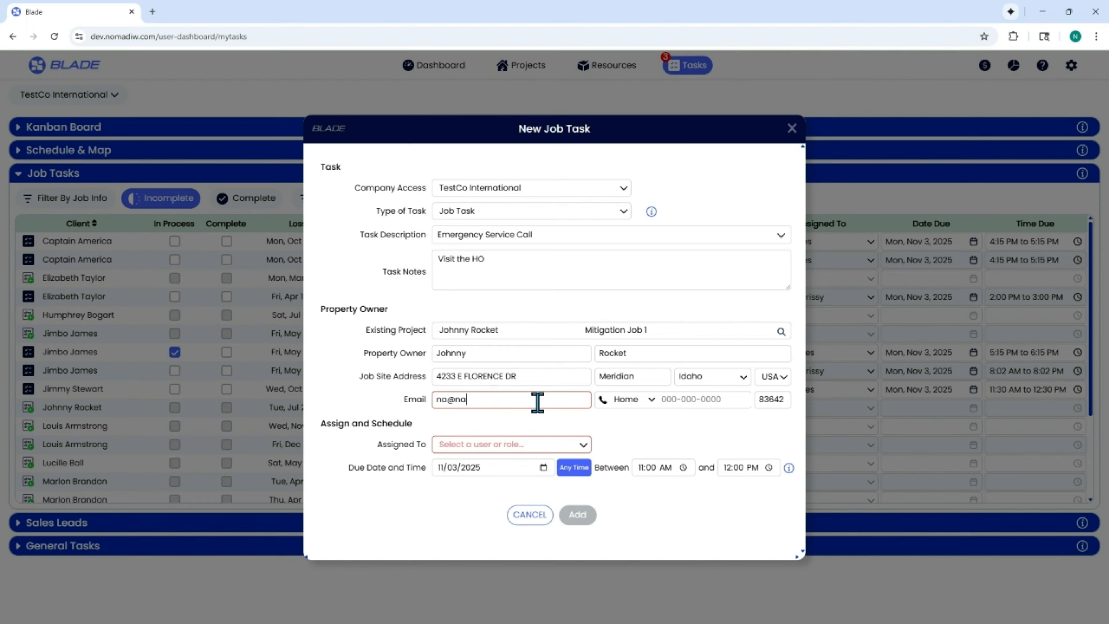
left_click(533, 447)
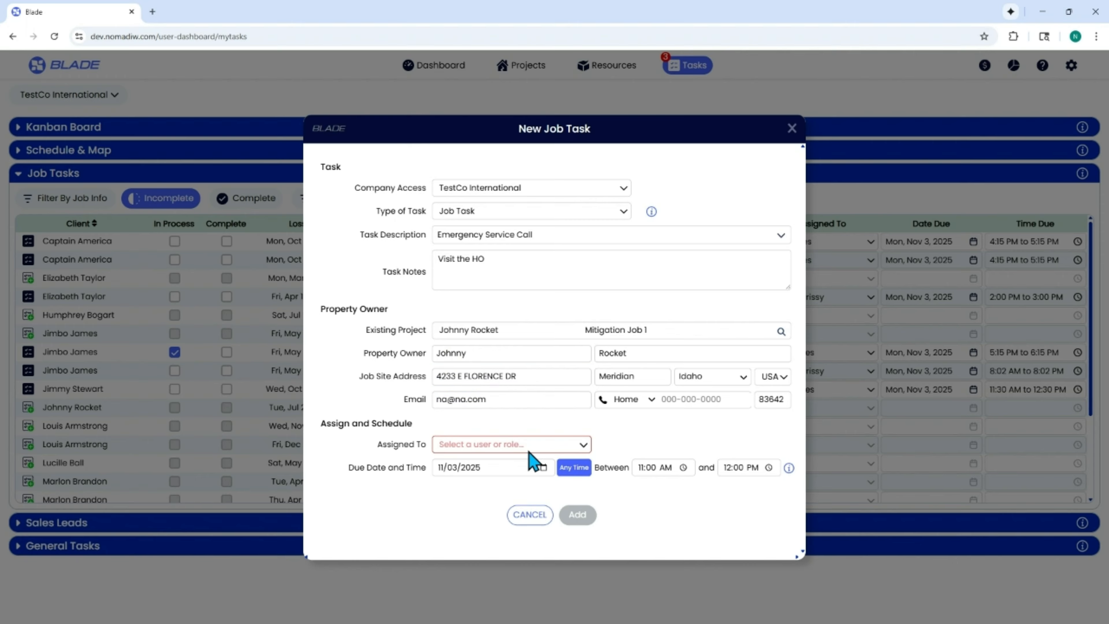
mouse_move(474, 428)
left_click(472, 449)
left_click(472, 448)
left_click(464, 442)
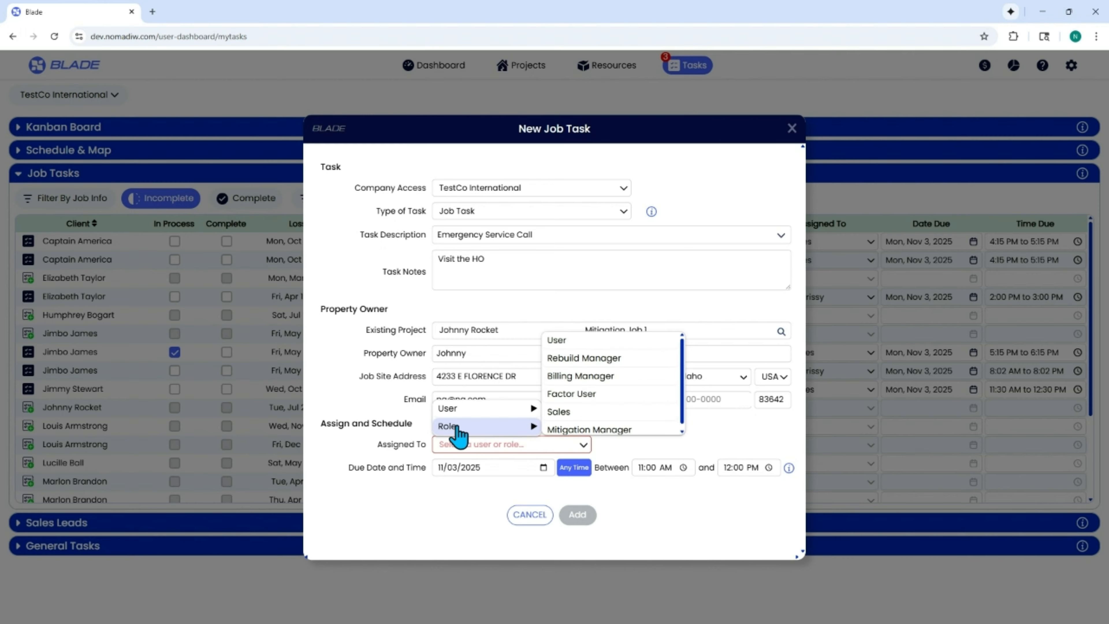
mouse_move(524, 410)
left_click(579, 407)
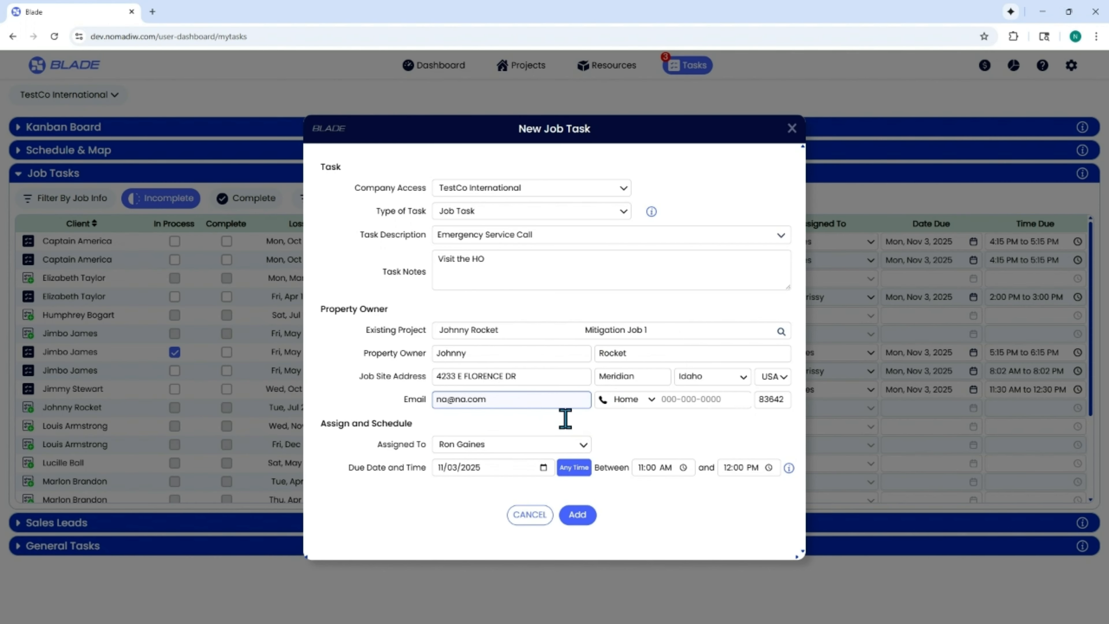
Step: Set the new task's due time to Any Time and add the task
left_click(577, 476)
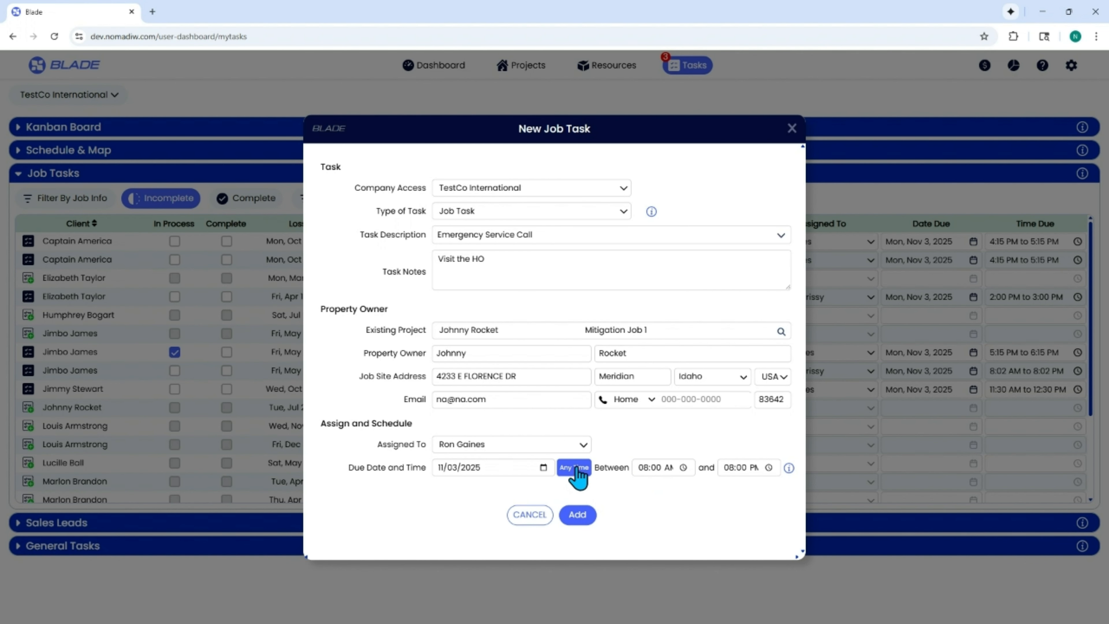
left_click(578, 514)
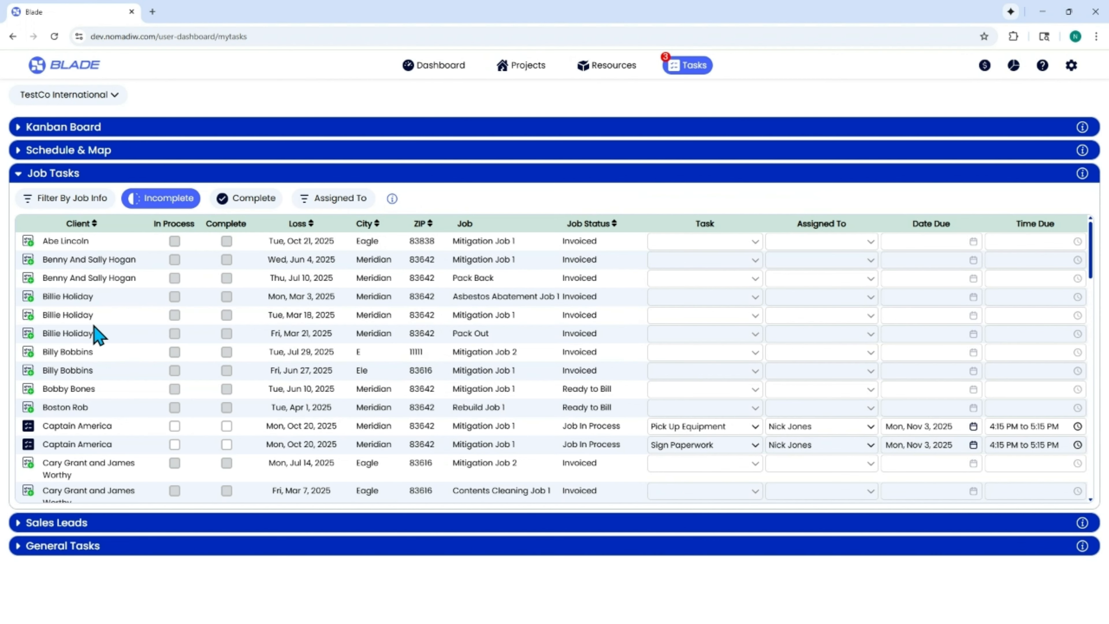
Step: Find the Emergency Service Call in the job tasks list, check it on the day schedule, and collapse the schedule
scroll(97, 334, "down", 1)
scroll(94, 341, "down", 15)
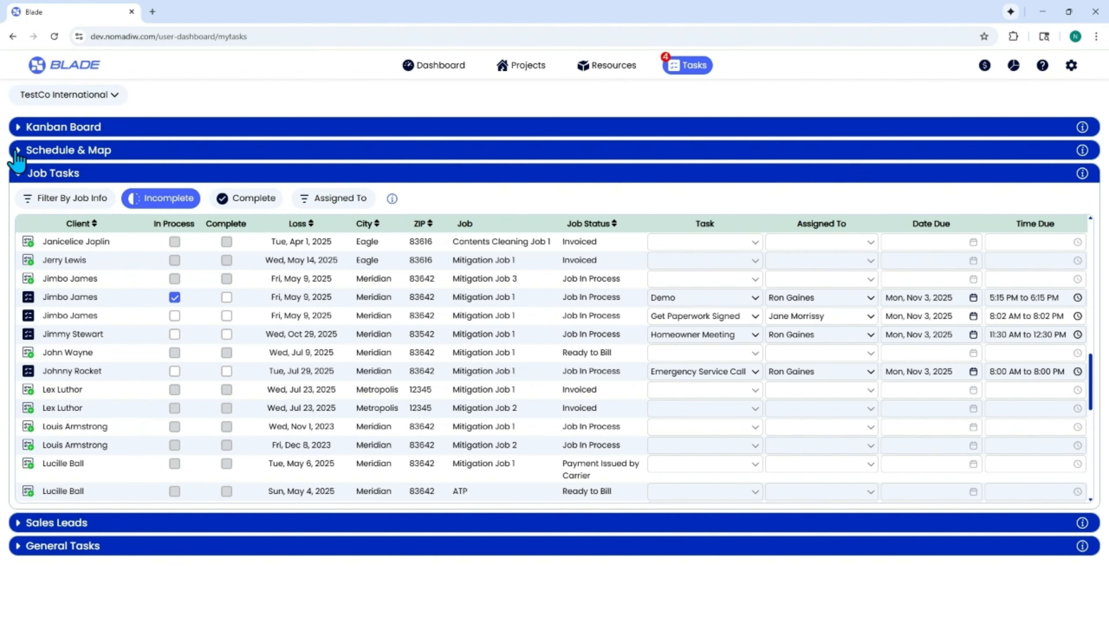
left_click(18, 150)
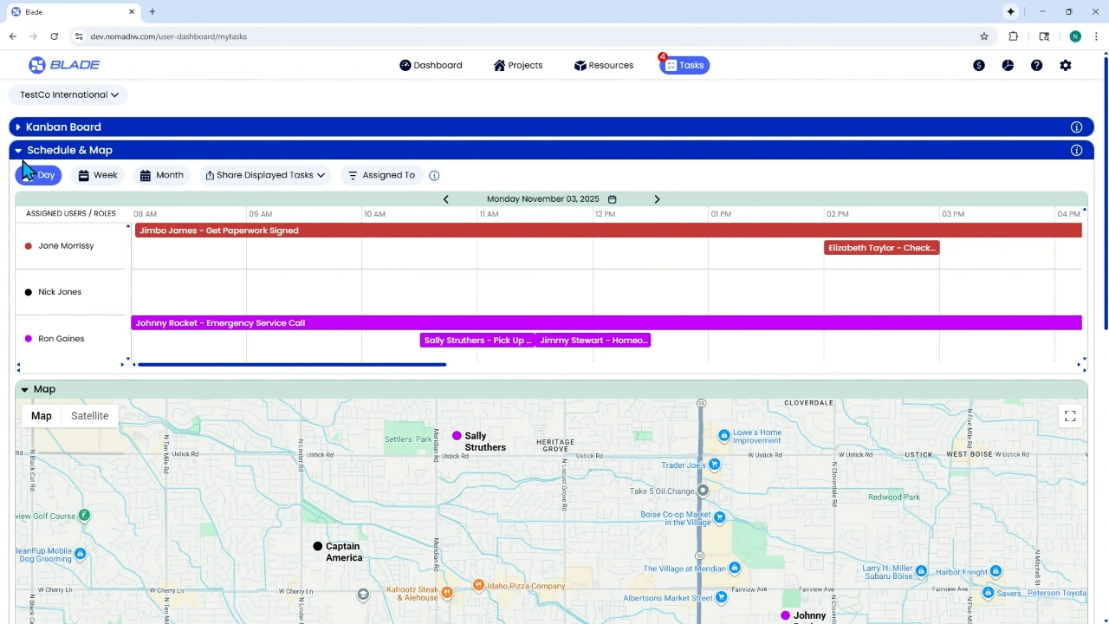
left_click(18, 152)
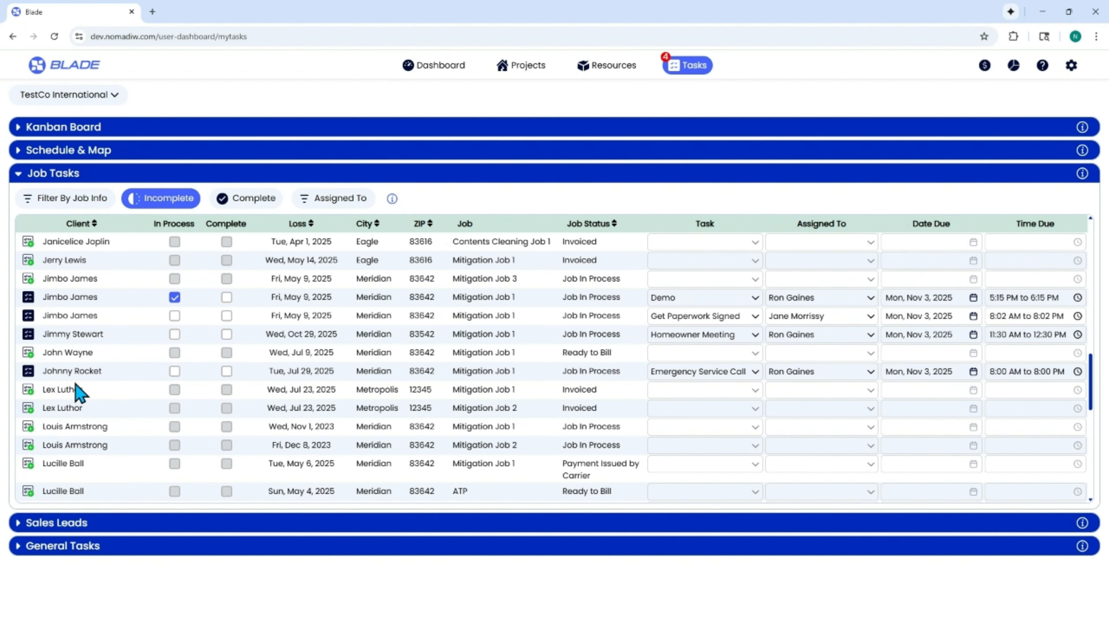
Step: Set the Emergency Service Call due date to November 2, change it to November 4, and extend the note to "Visit the HO and call before you go."
left_click(28, 372)
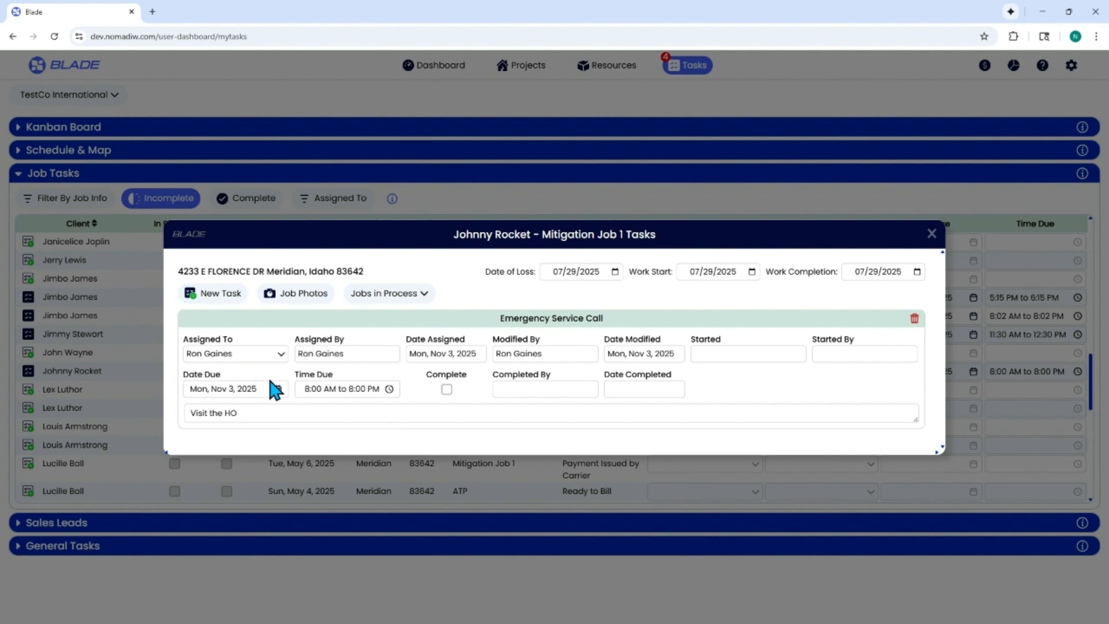
left_click(272, 390)
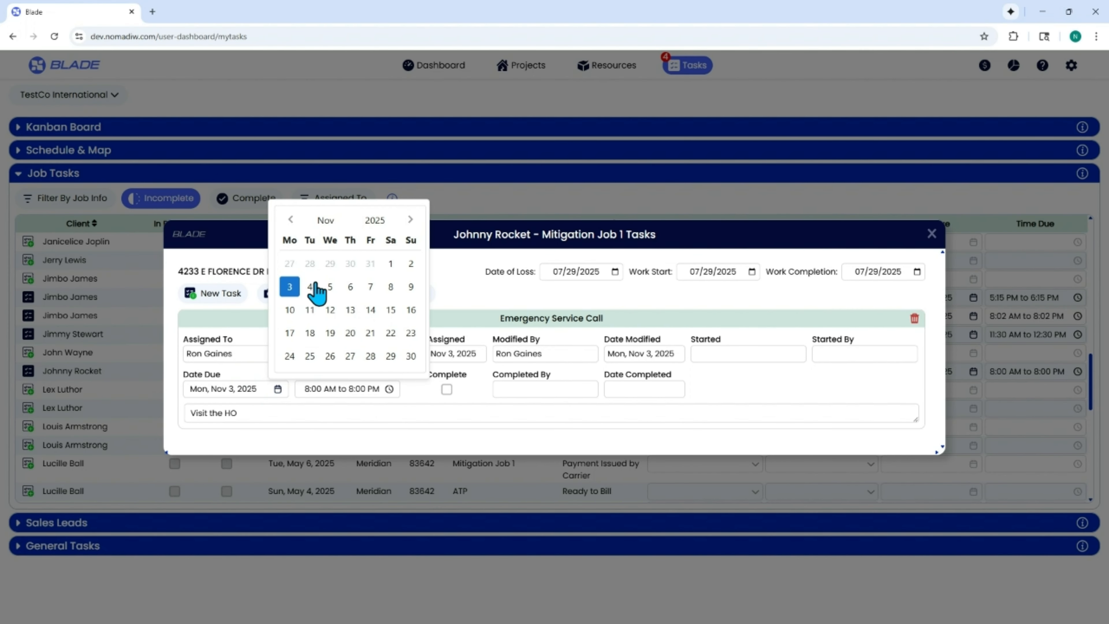
left_click(411, 264)
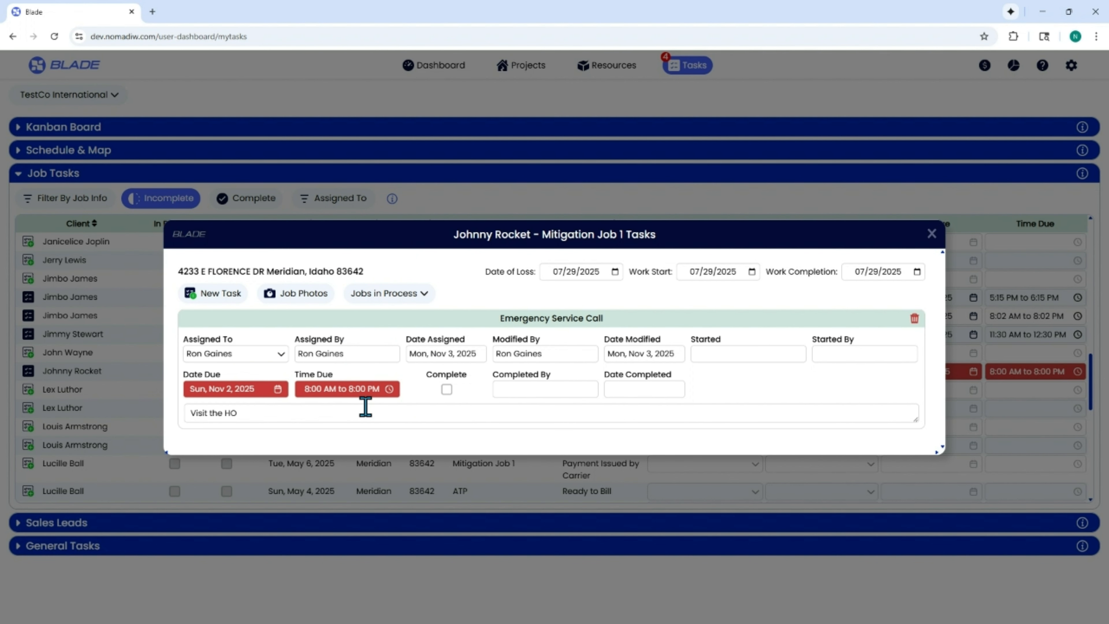
left_click(247, 391)
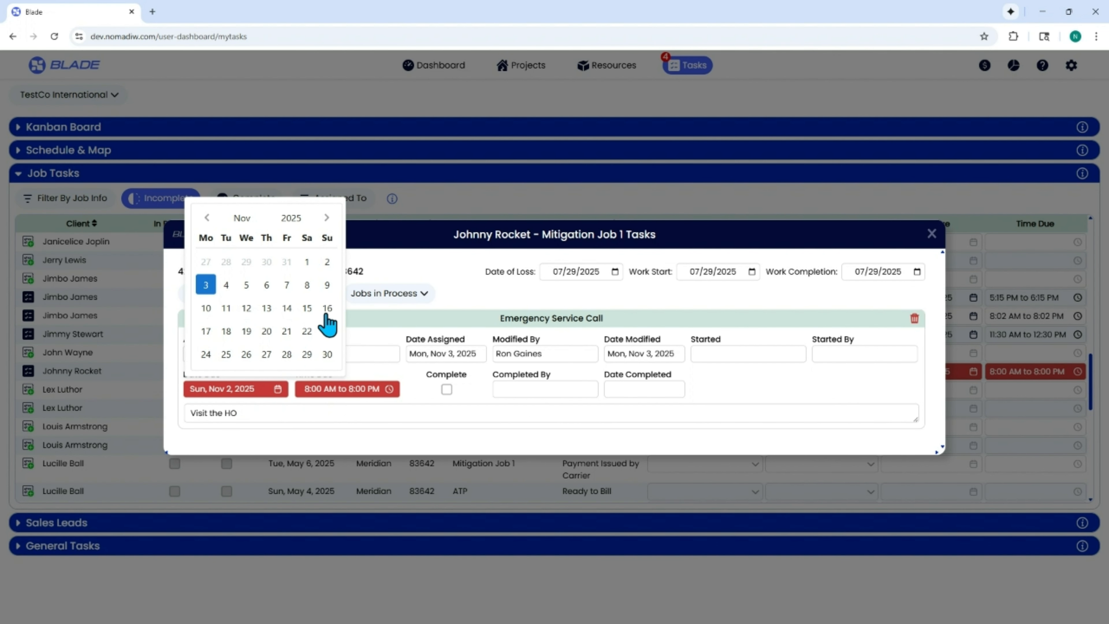
left_click(226, 285)
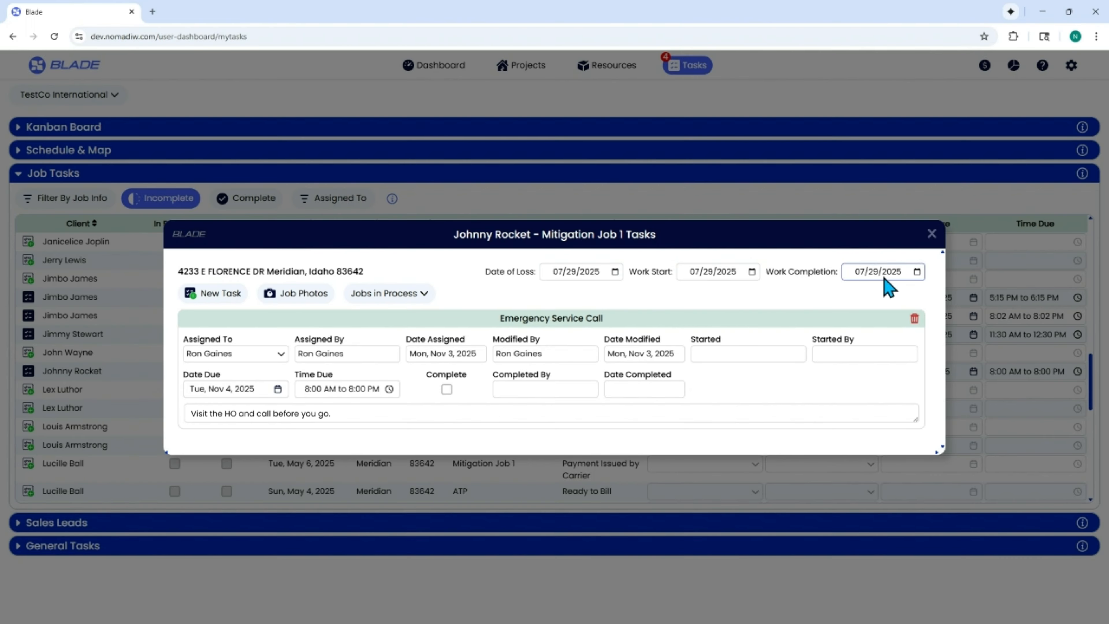
Step: View the job status options, review the photos and documents for the Emergency Service Call job, and close its documents window
left_click(405, 297)
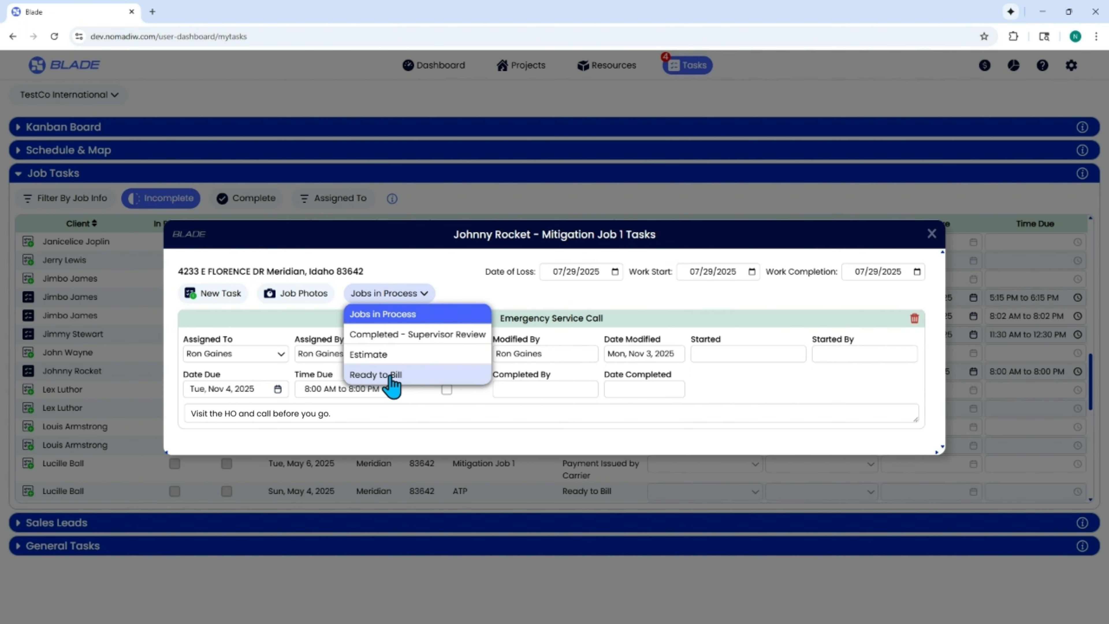
left_click(301, 294)
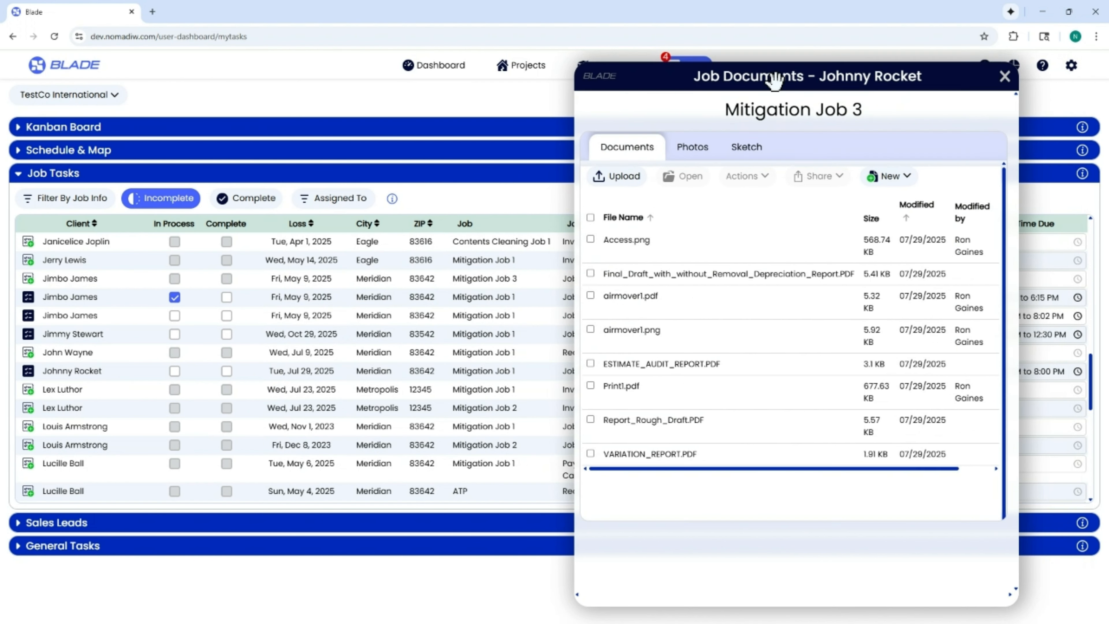
left_click(691, 158)
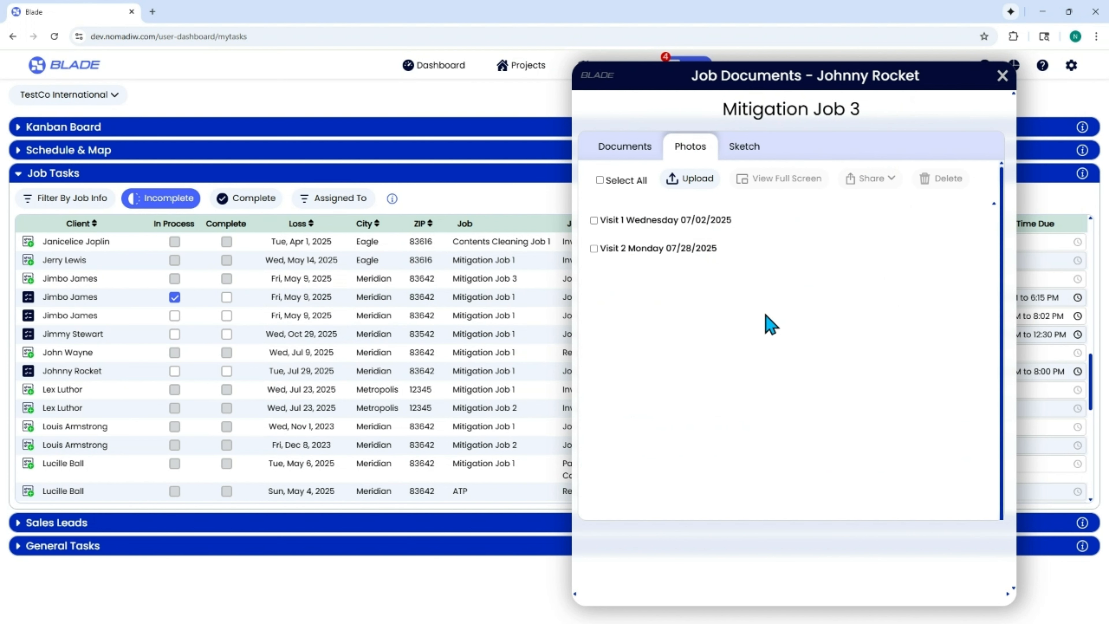
left_click(615, 146)
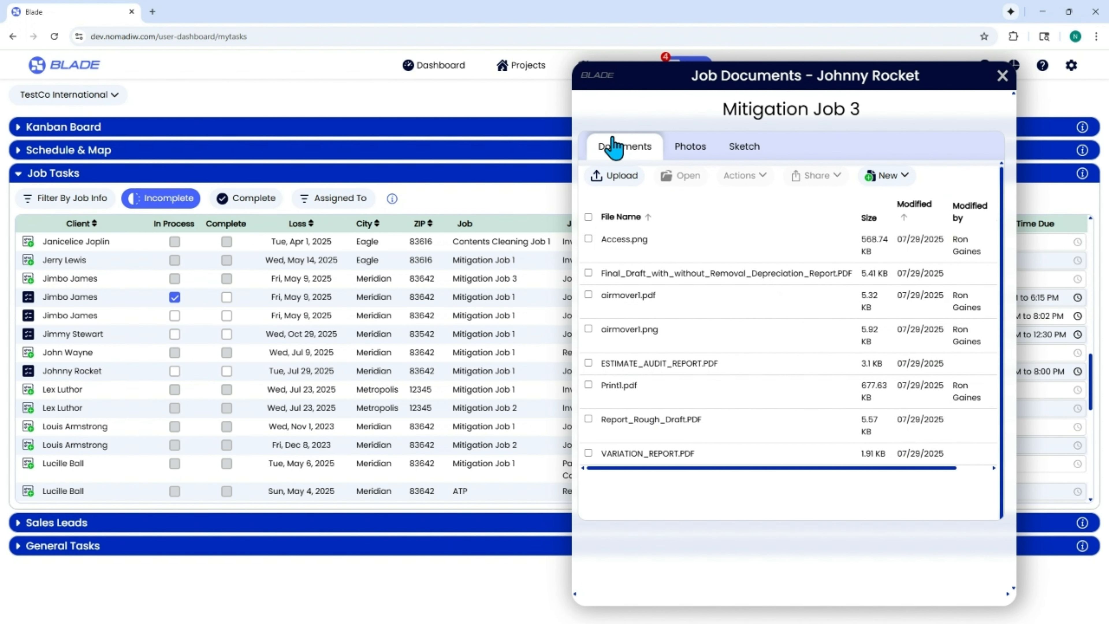
left_click(1003, 76)
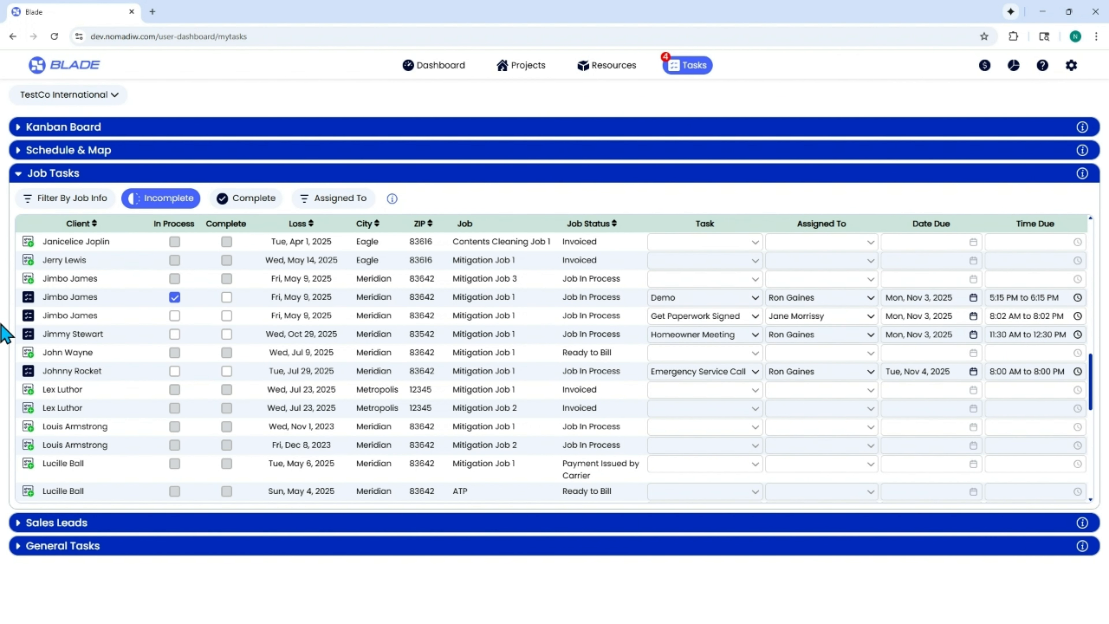
Step: Open the task details of the Demo task's job, browse its job photos by visit, and return to the list
left_click(28, 299)
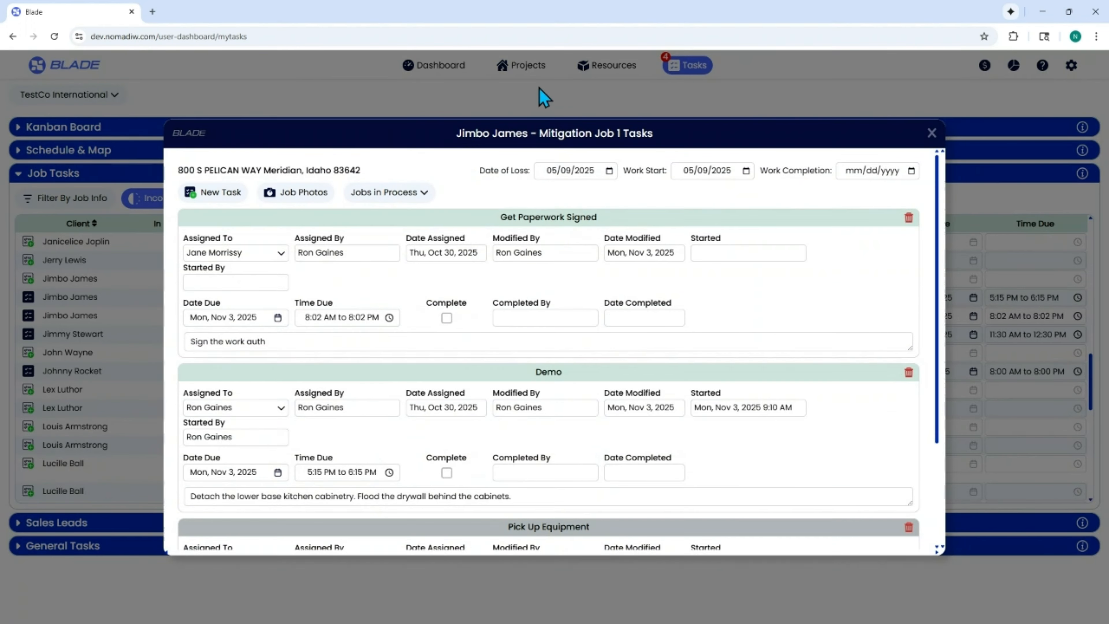
left_click(289, 193)
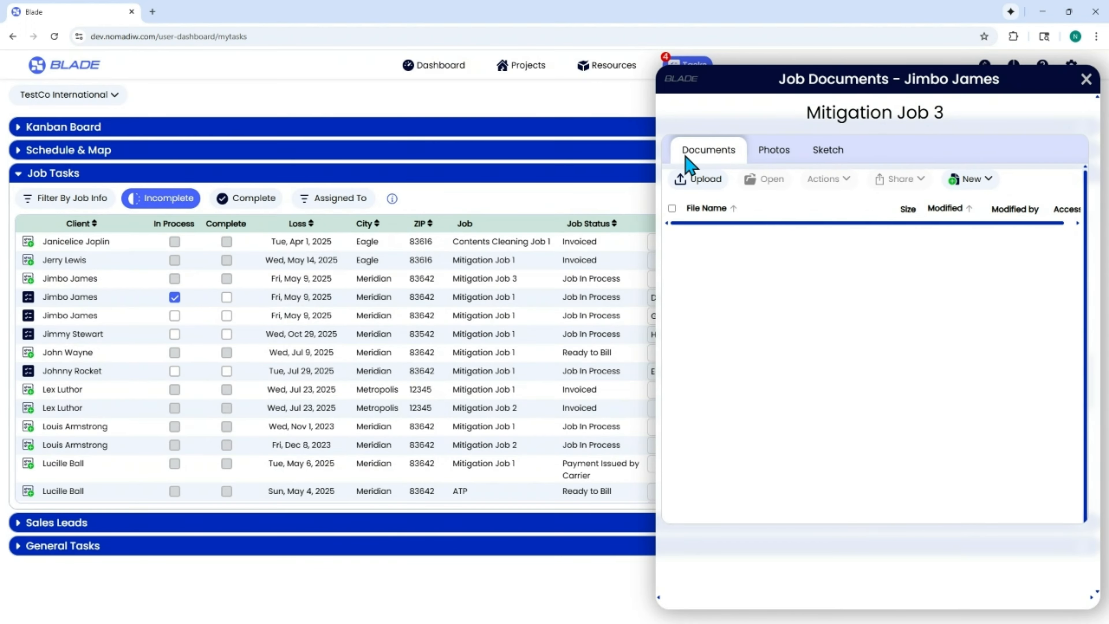
left_click(775, 159)
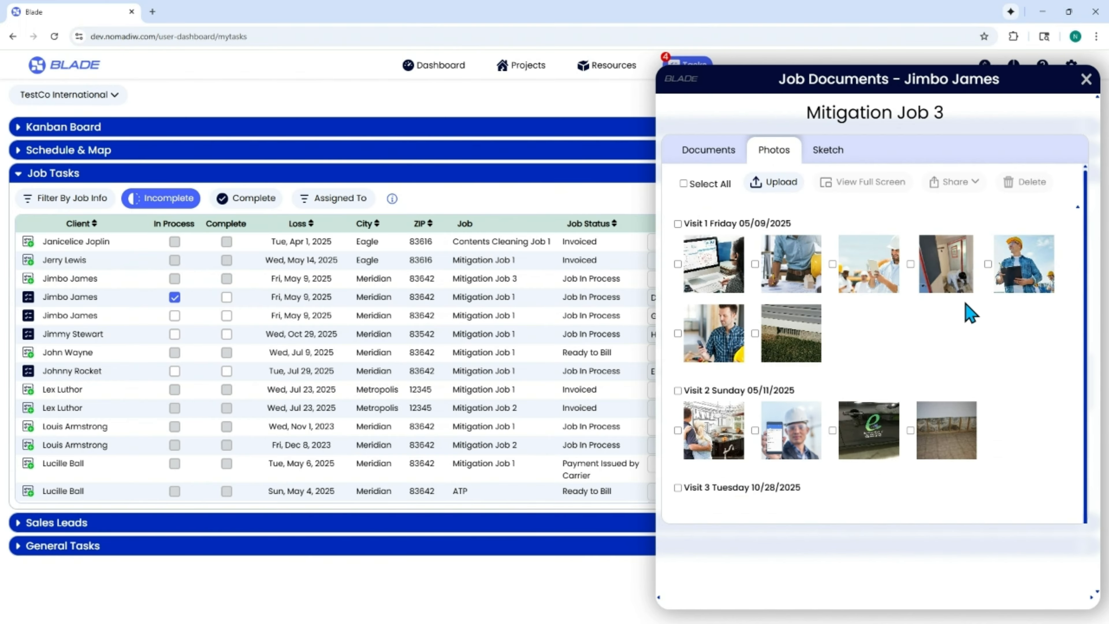
scroll(972, 358, "down", 1)
scroll(973, 364, "up", 1)
left_click(1087, 79)
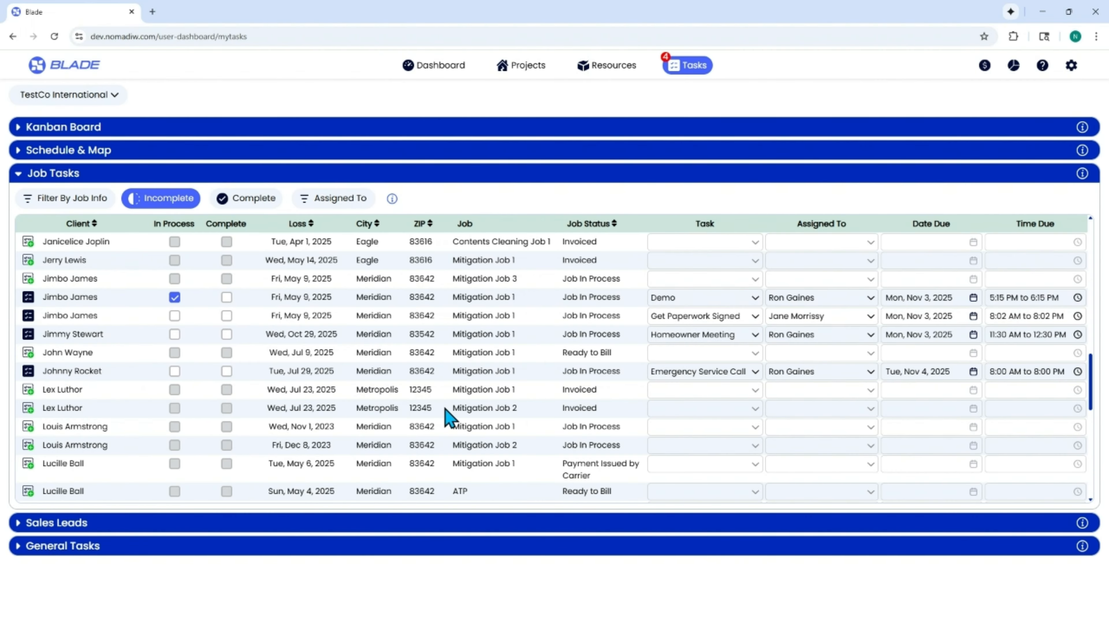
scroll(474, 373, "up", 5)
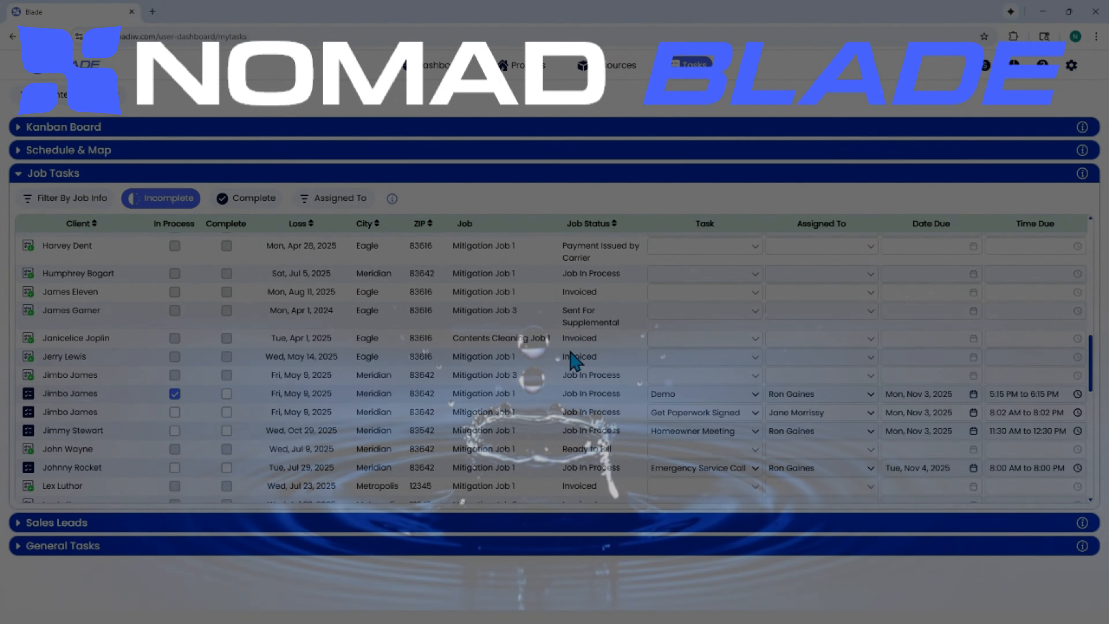